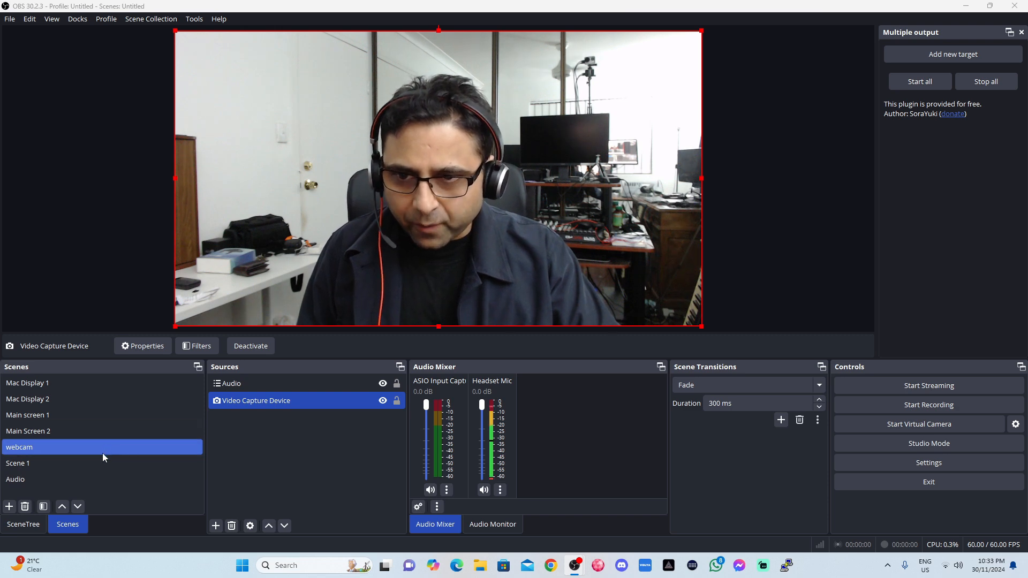
Check the properties of the Video Capture Device source in the webcam scene, cancel without changes and keep the source selected
click(245, 402)
click(152, 348)
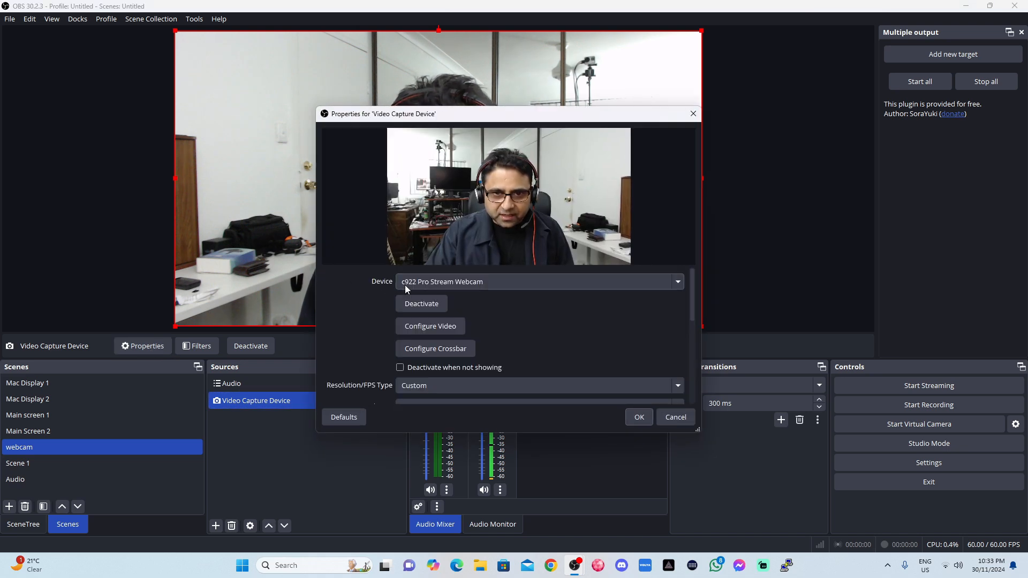
click(674, 417)
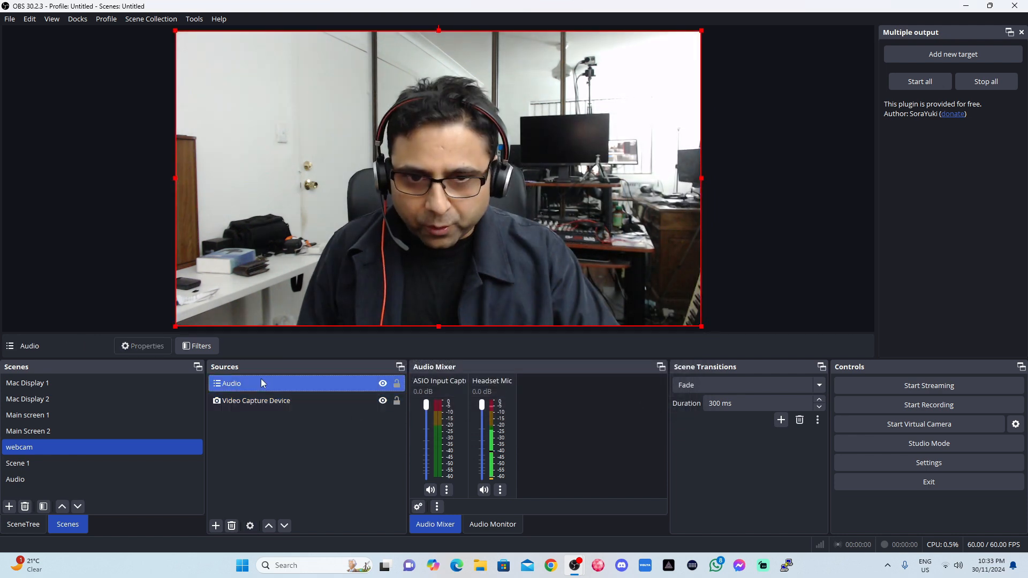
click(262, 401)
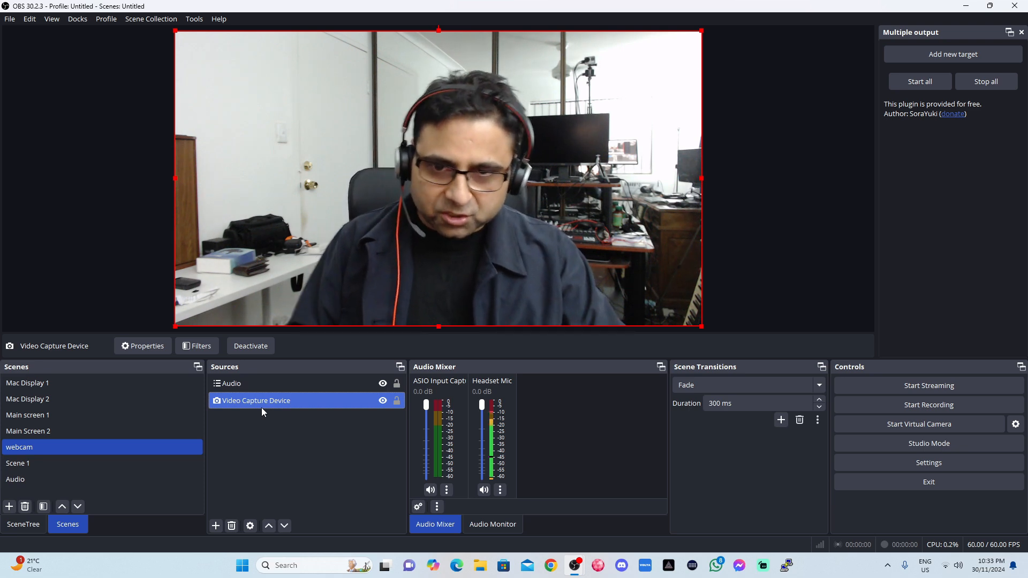
Switch to Chrome and search the web for "advanced masks obs plugin"
click(548, 566)
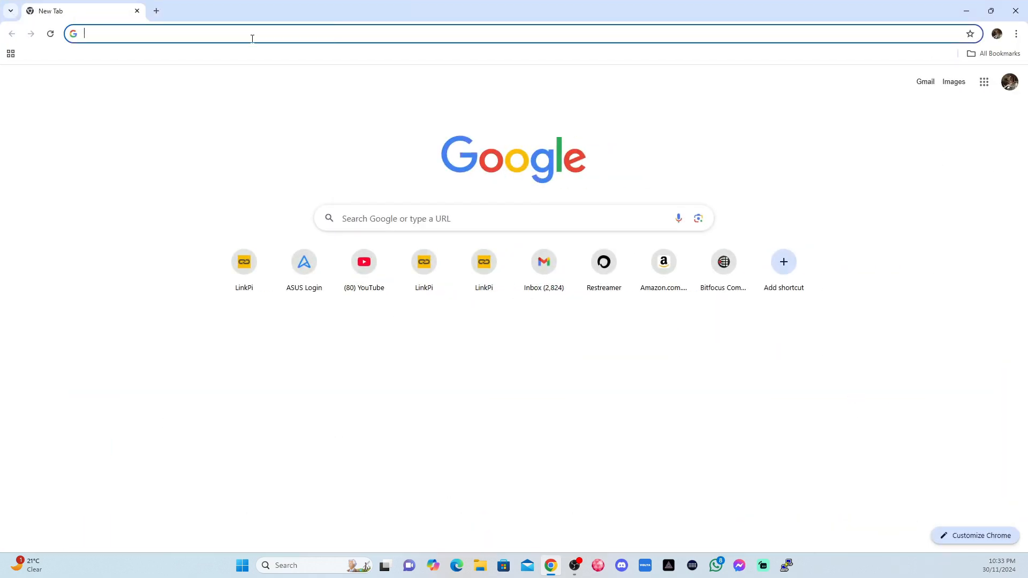
click(251, 33)
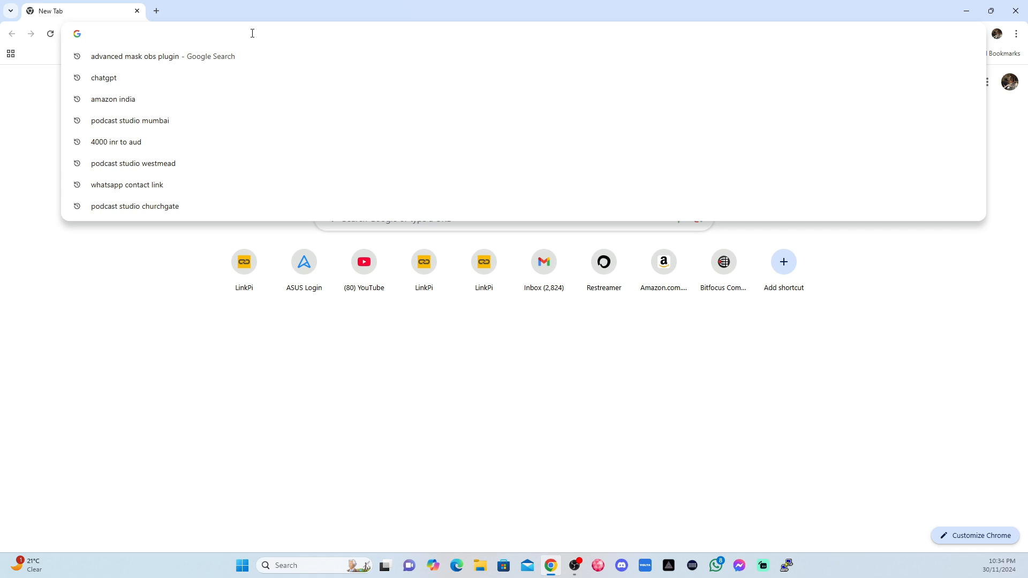
text(adva)
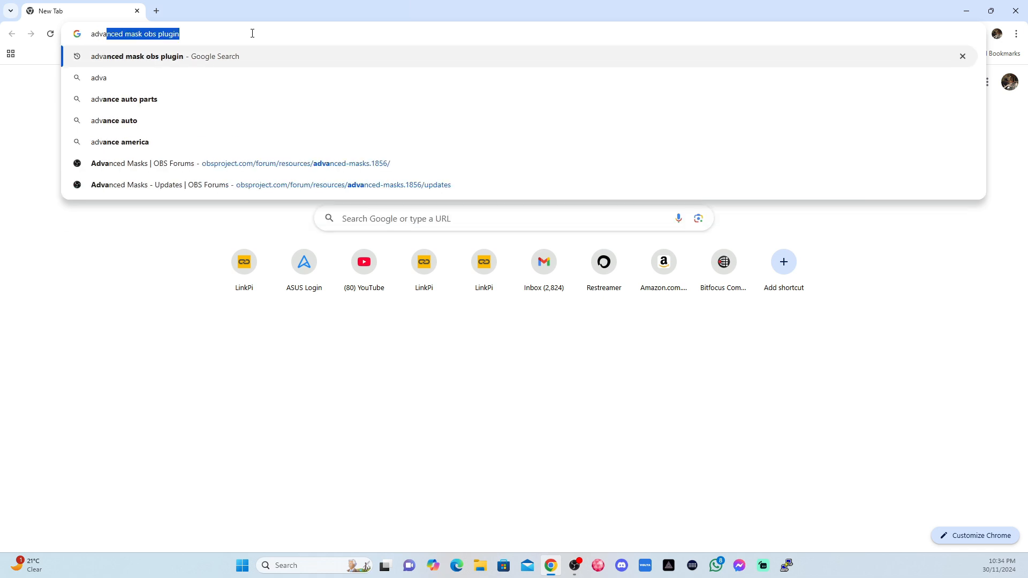
text(nced masks ons)
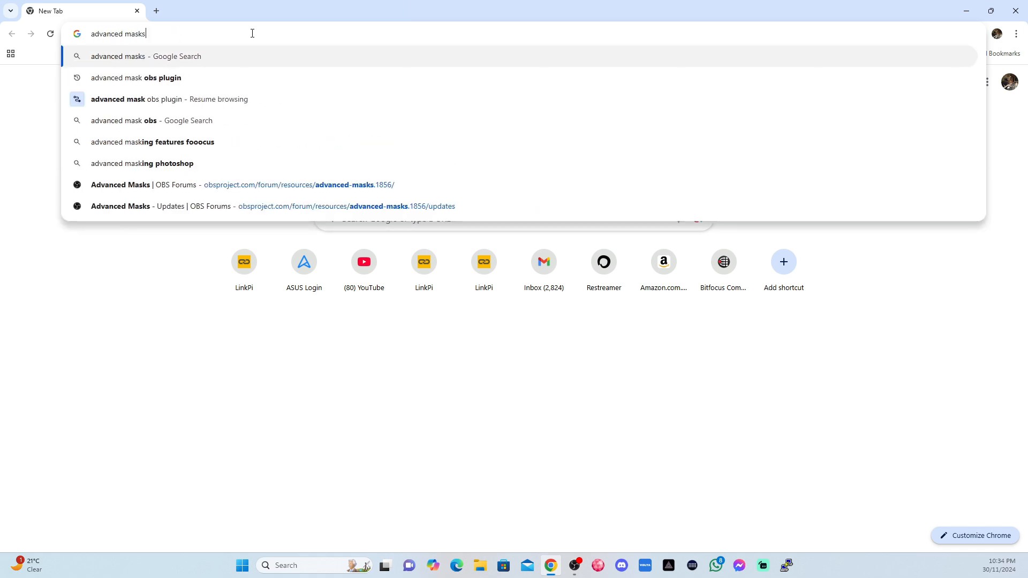
key(BackSpace)
key(BackSpace)
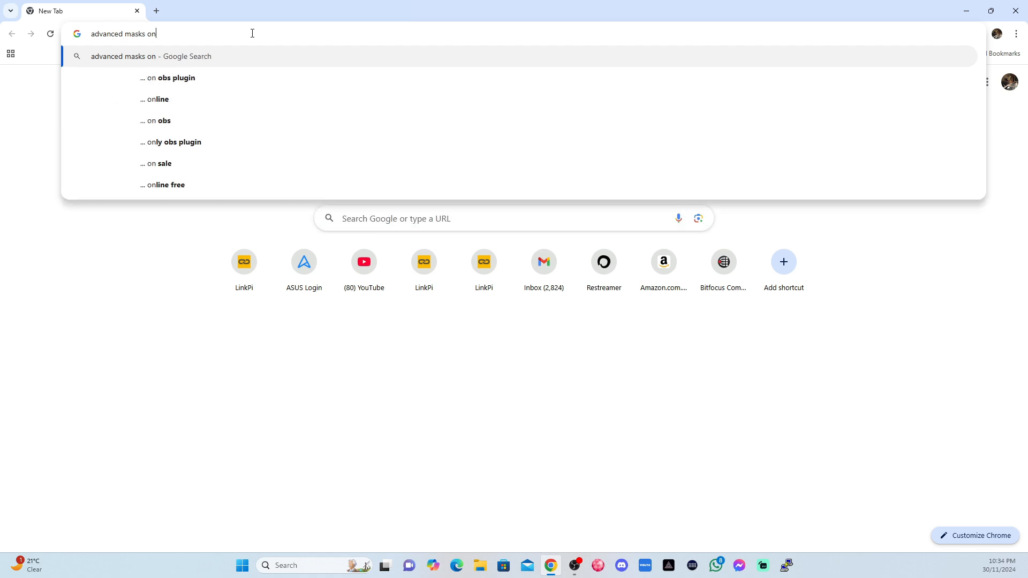
text(bs plugin)
key(Return)
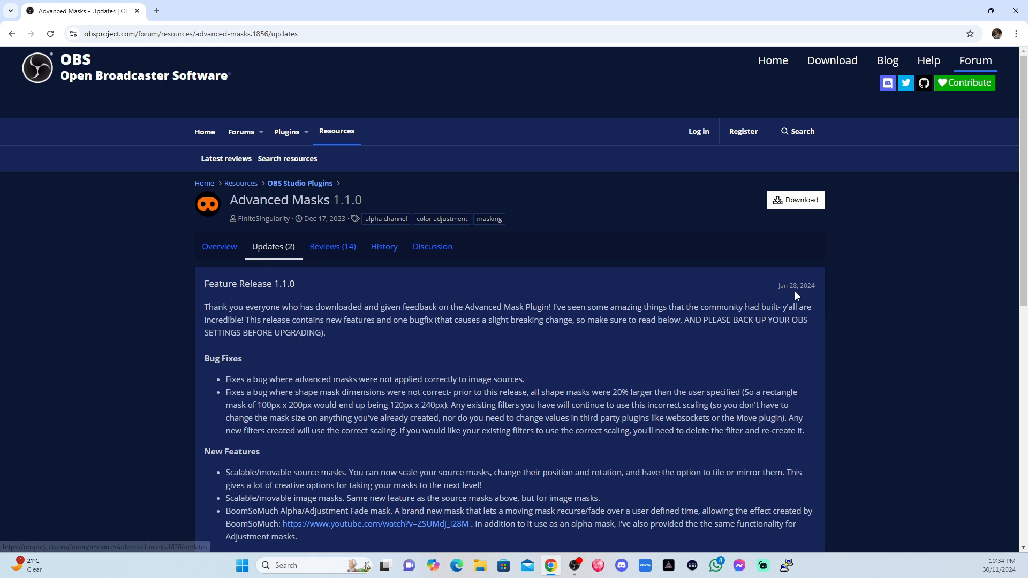
Review the release date and overview of the Advanced Masks plugin on the OBS Forums and close the browser
drag(771, 288, 810, 288)
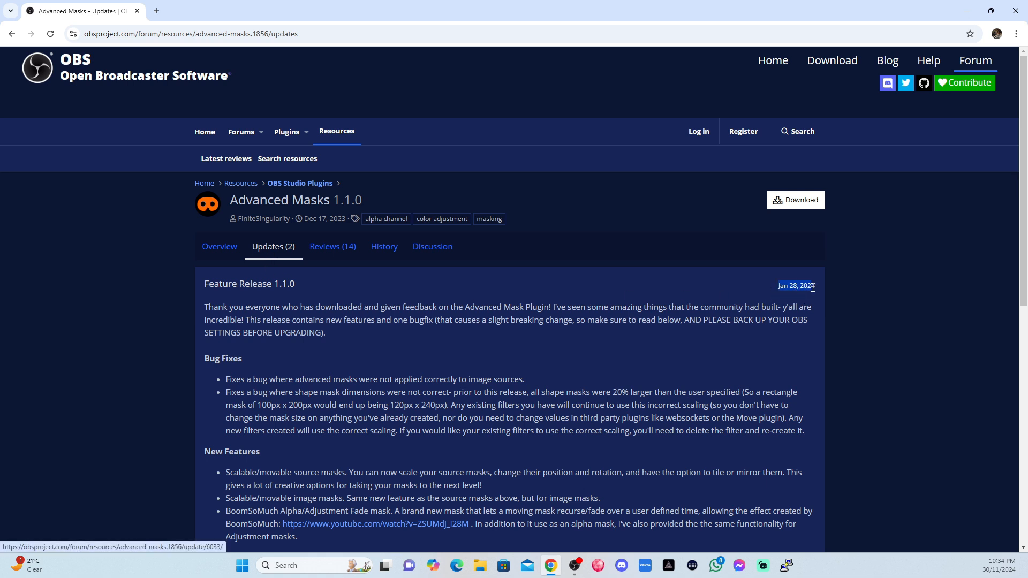
click(751, 281)
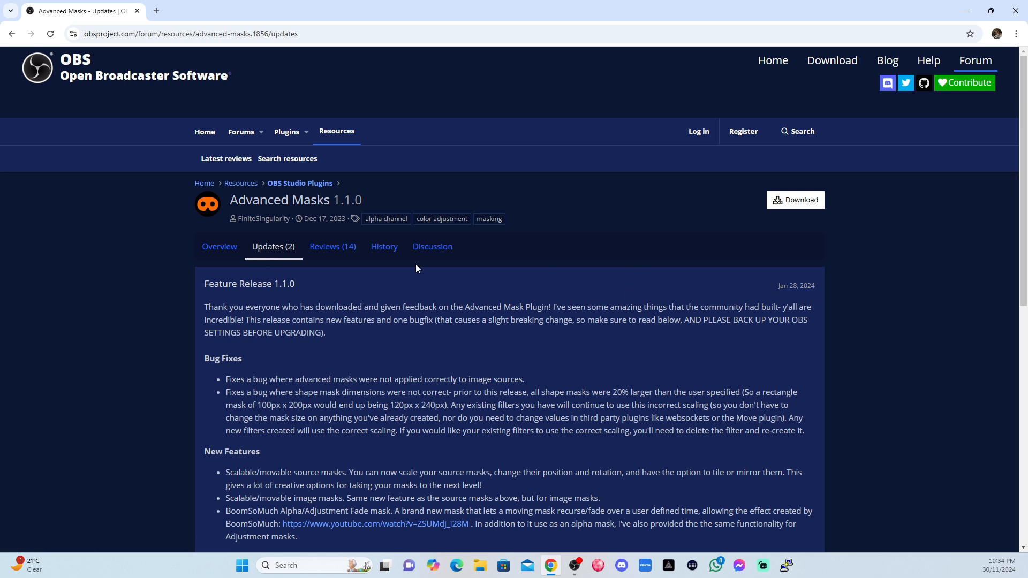
click(219, 252)
scroll(540, 307, down, 3)
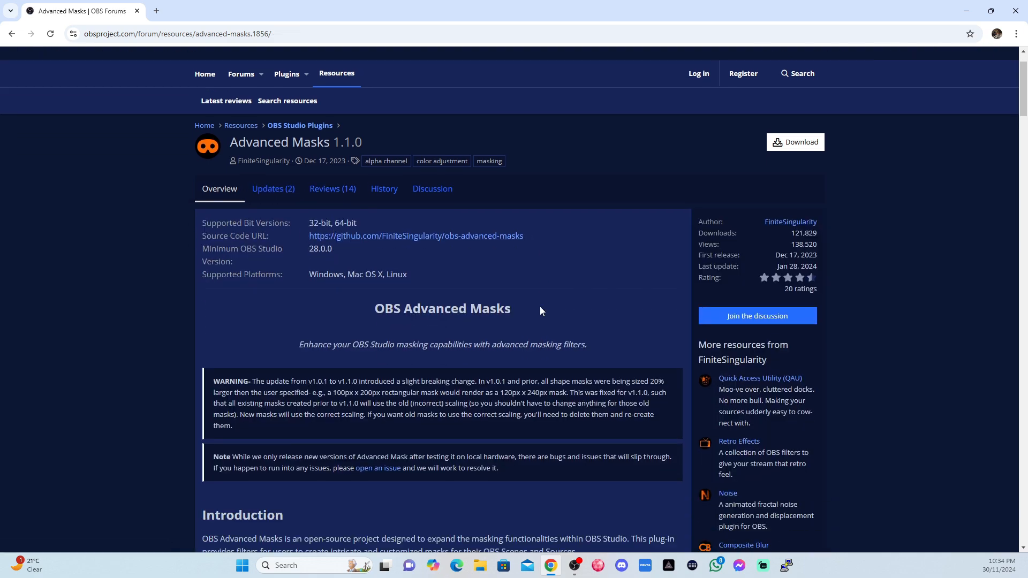
scroll(437, 276, down, 7)
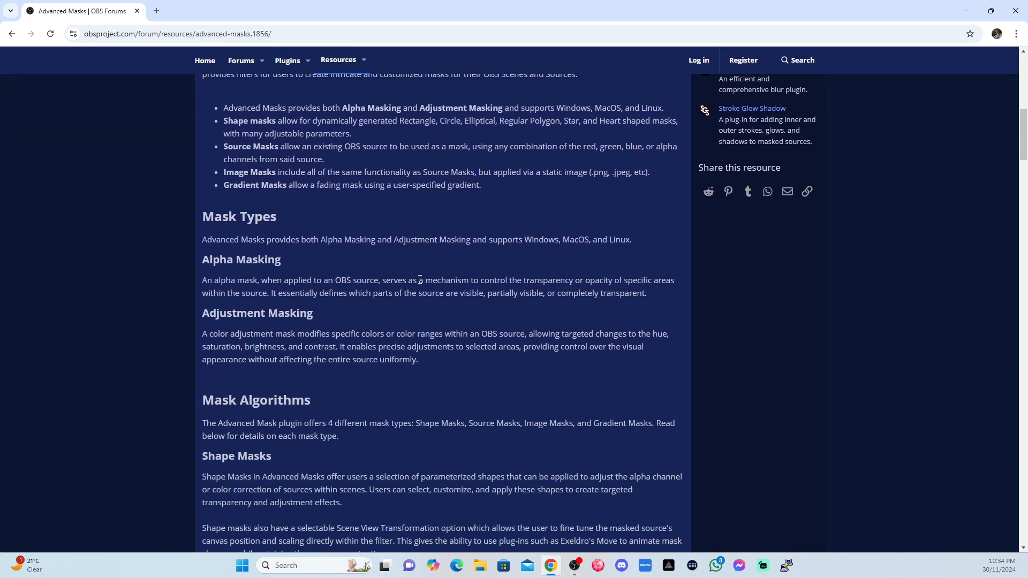
scroll(420, 279, up, 4)
scroll(420, 280, up, 4)
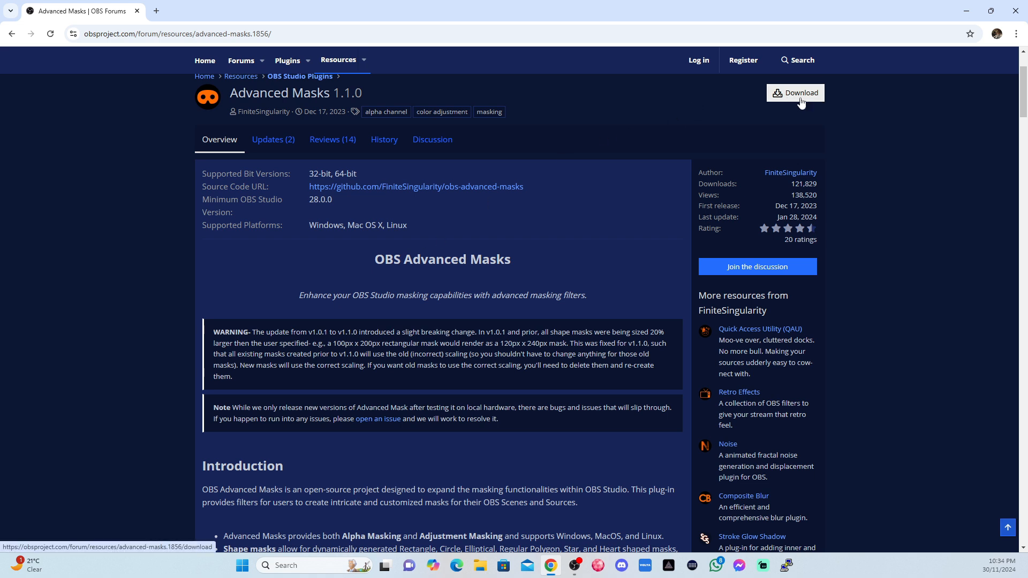
scroll(541, 228, up, 2)
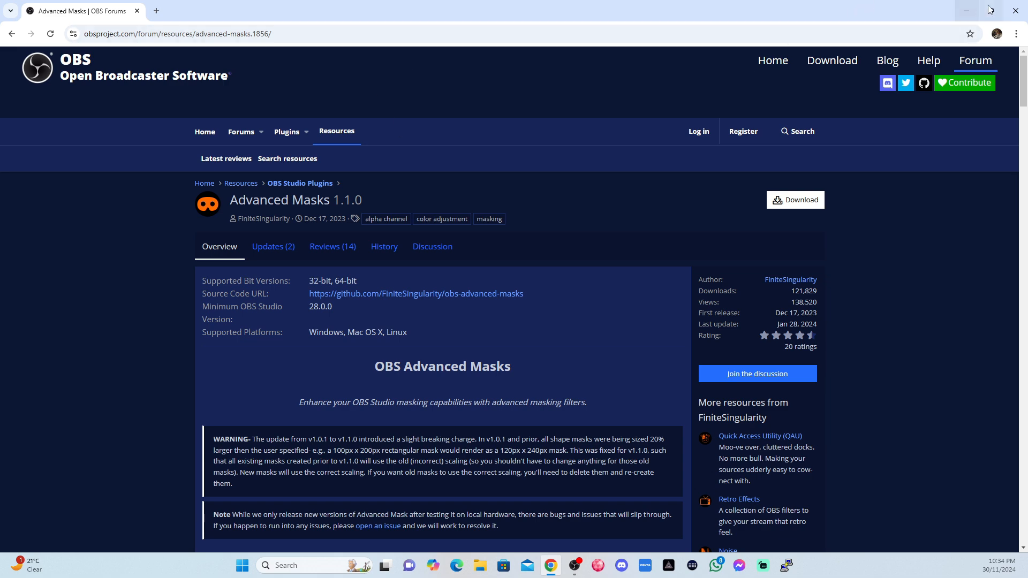
click(1016, 14)
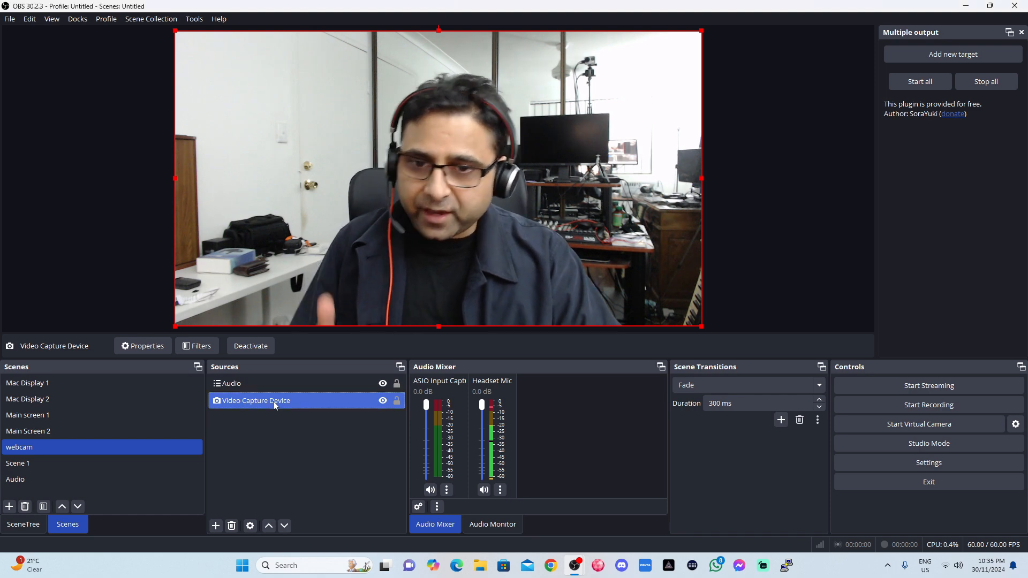
Add an Advanced Mask effect filter named "Circle" to the Video Capture Device source
click(207, 348)
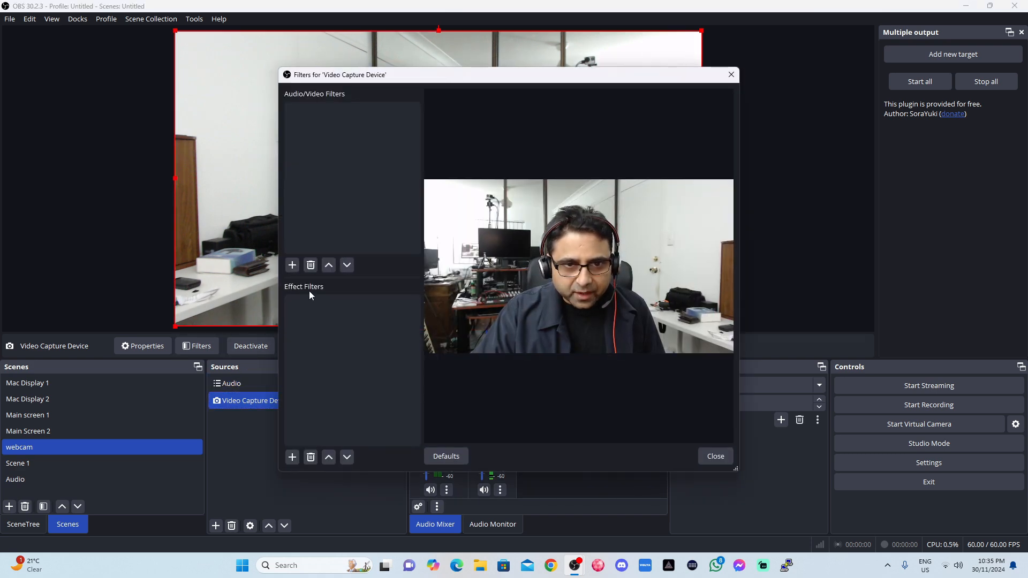
click(292, 458)
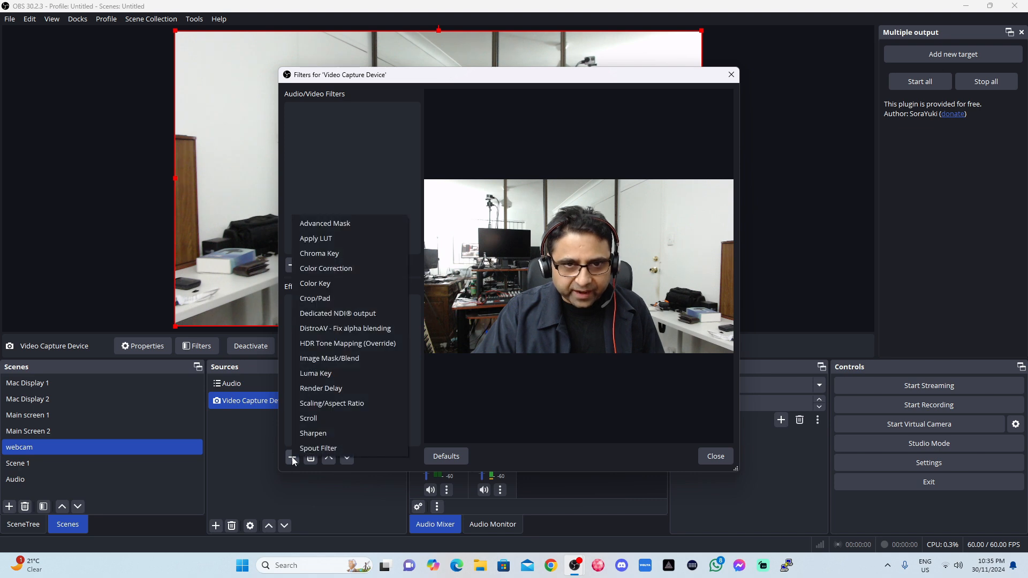
click(335, 227)
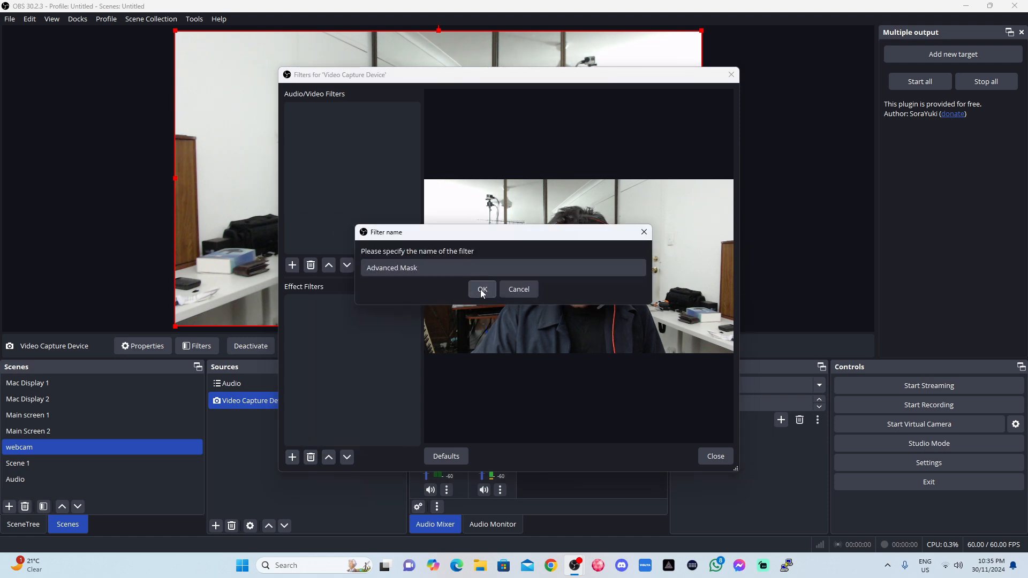
triple_click(434, 263)
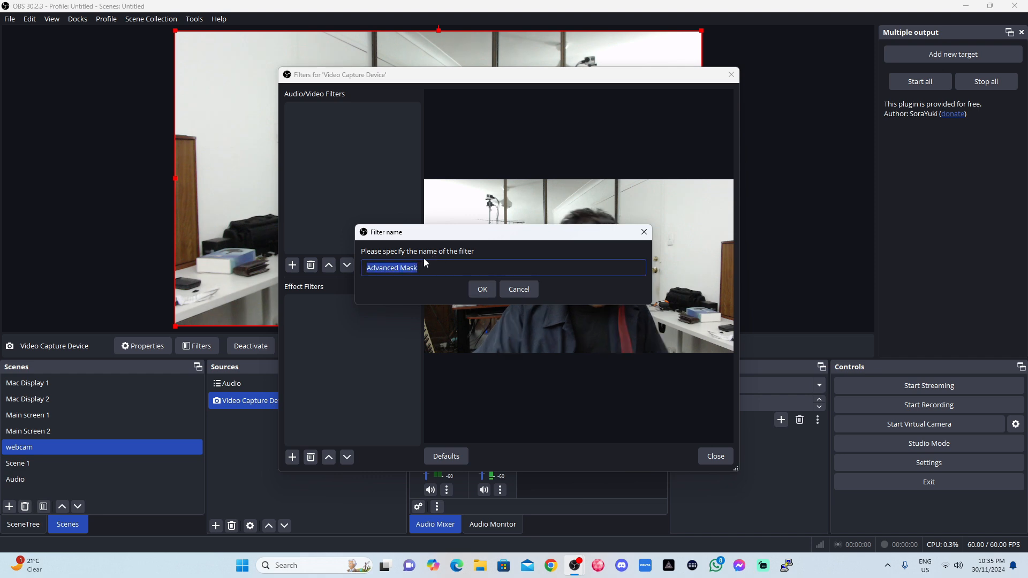
text(Cui)
key(BackSpace)
key(BackSpace)
key(BackSpace)
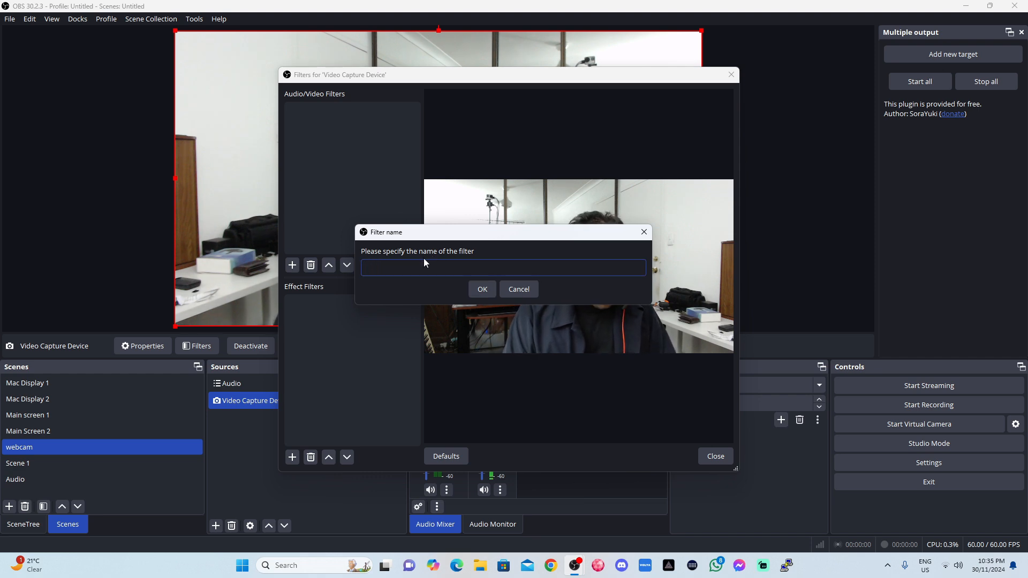
text(Circu)
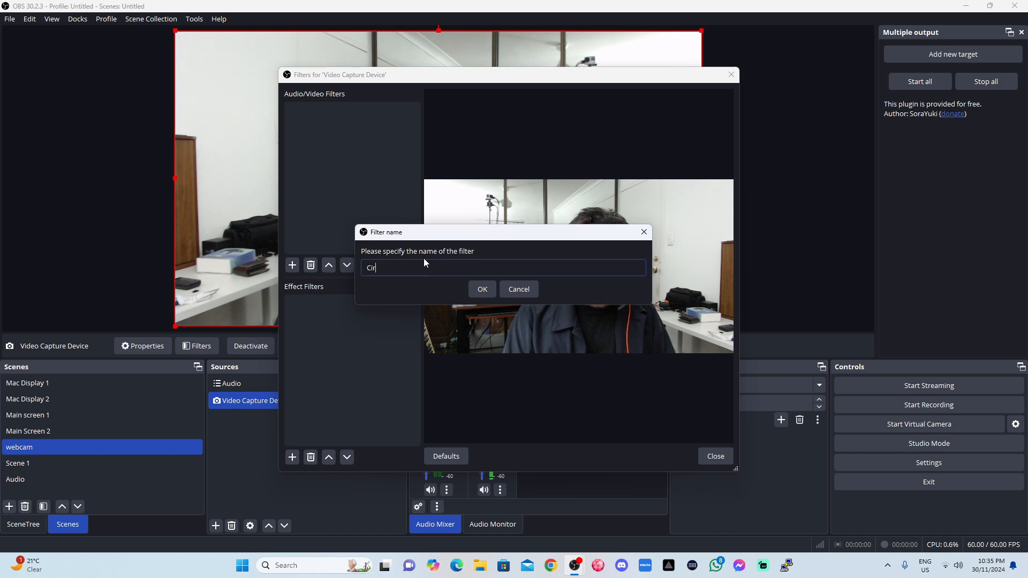
key(BackSpace)
text(le)
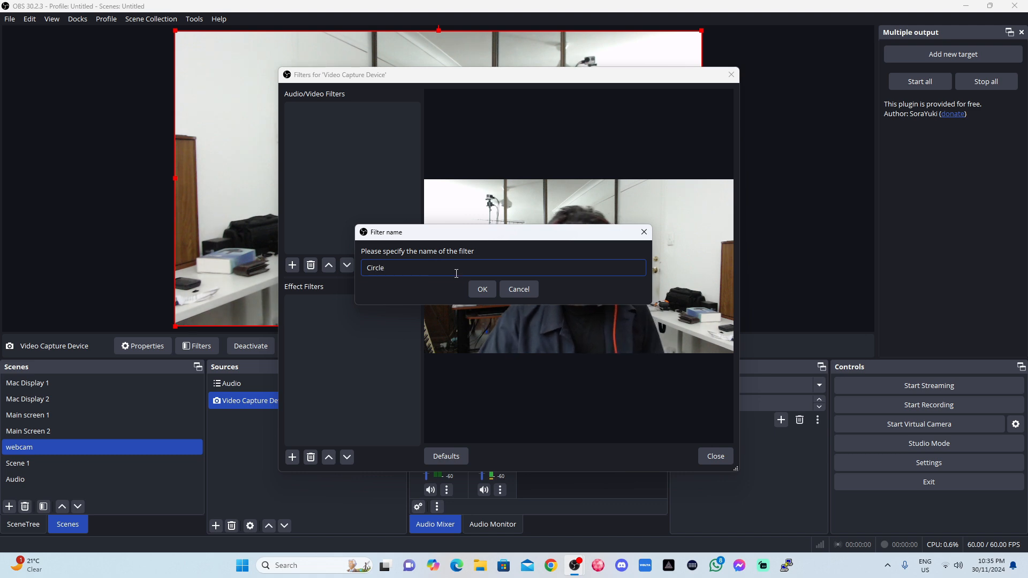
click(480, 288)
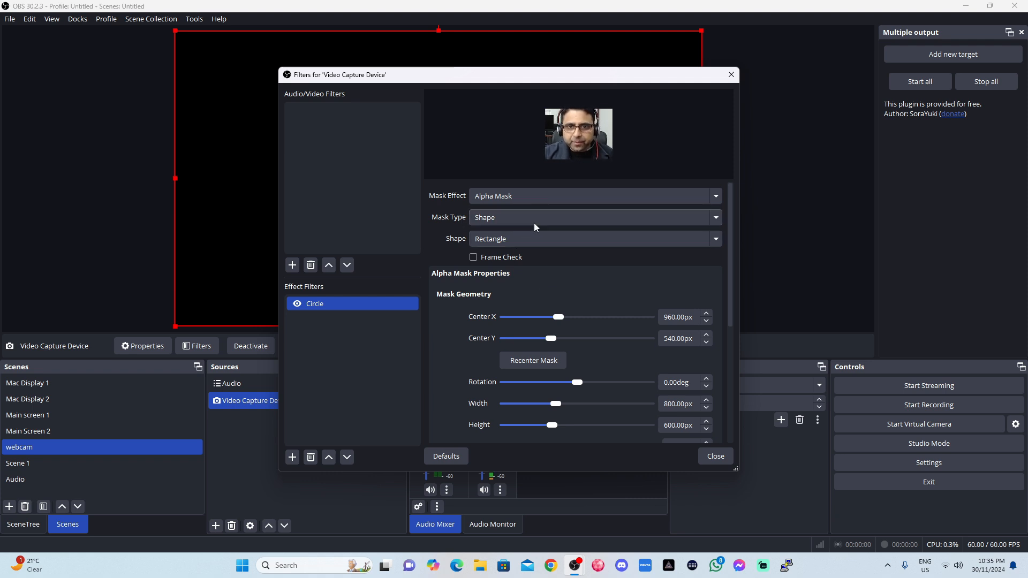
Keep the filter's mask type as Shape and set its shape to Circle
click(570, 219)
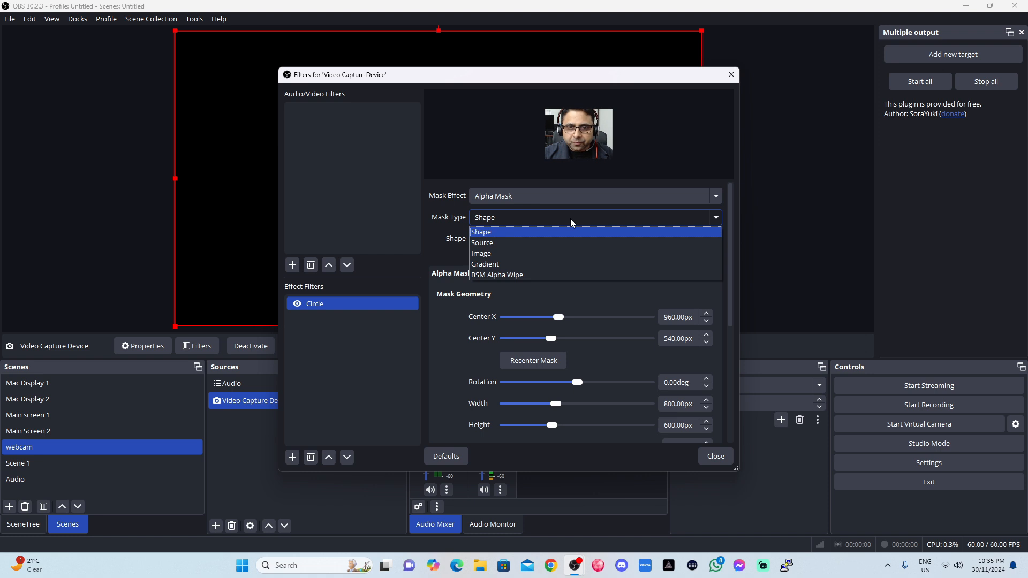
click(570, 218)
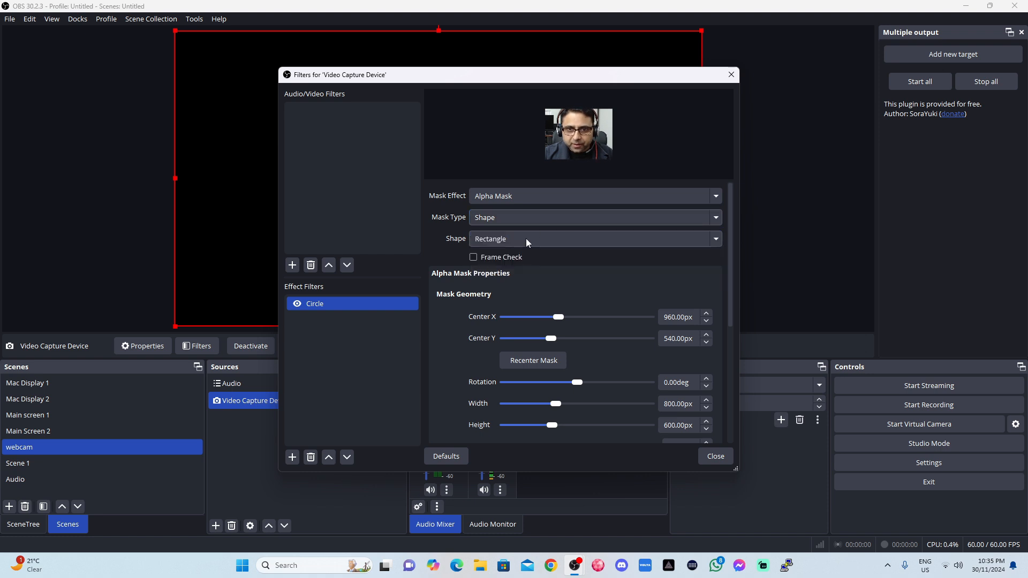
click(556, 239)
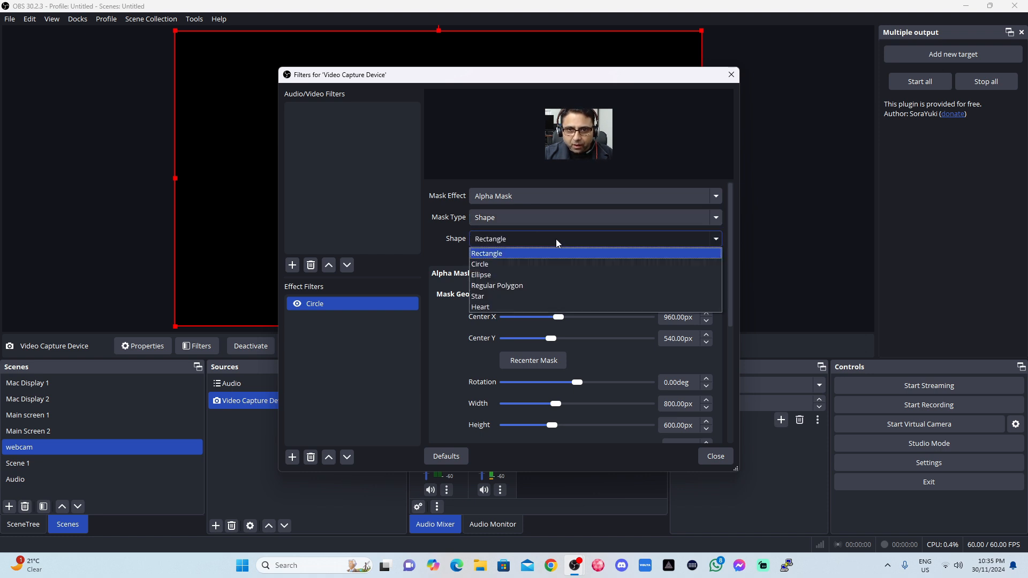
click(528, 264)
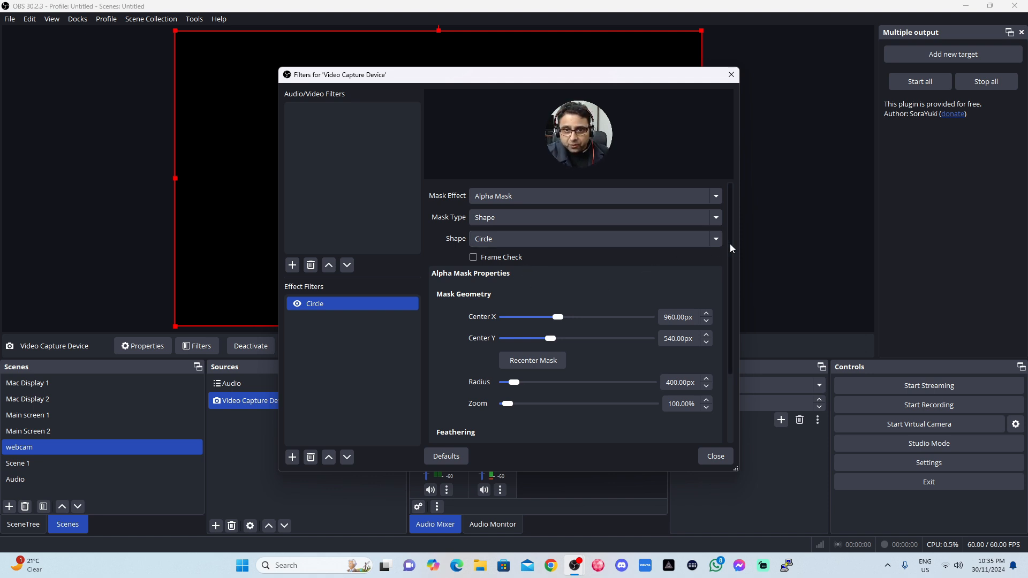
mouse_move(731, 243)
mouse_down()
mouse_move(730, 257)
mouse_move(731, 243)
mouse_up()
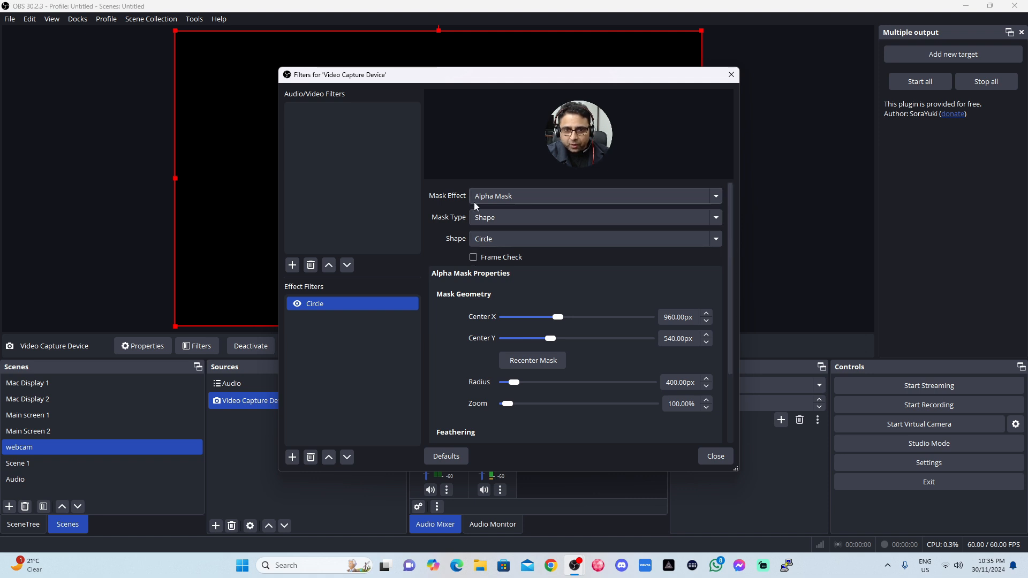
Position and enlarge the circular mask with the help of Frame Check: Center X 952 px, Center Y 539 px, radius 502 px, with Frame Check off at the end
click(473, 258)
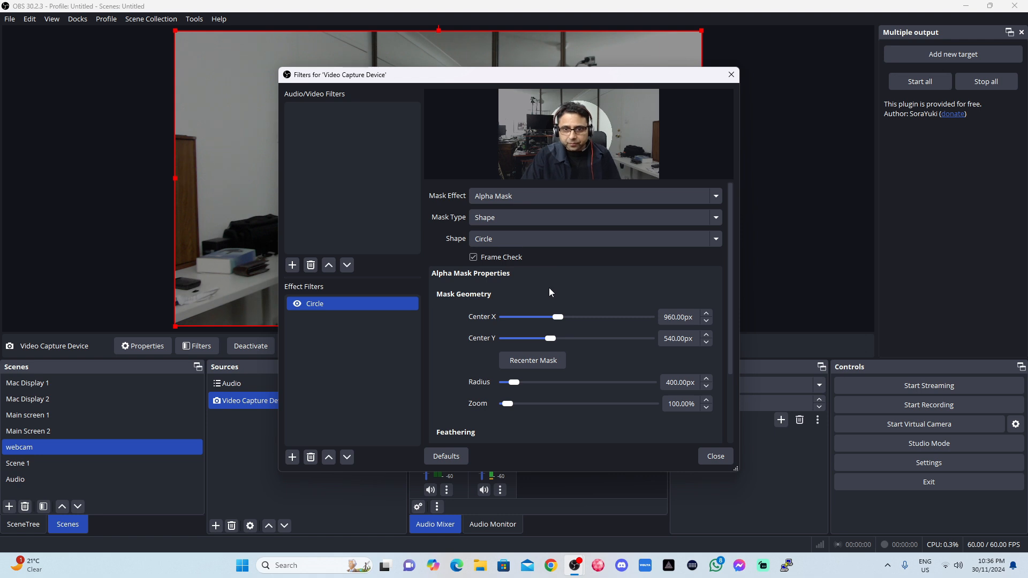
drag(560, 319, 557, 320)
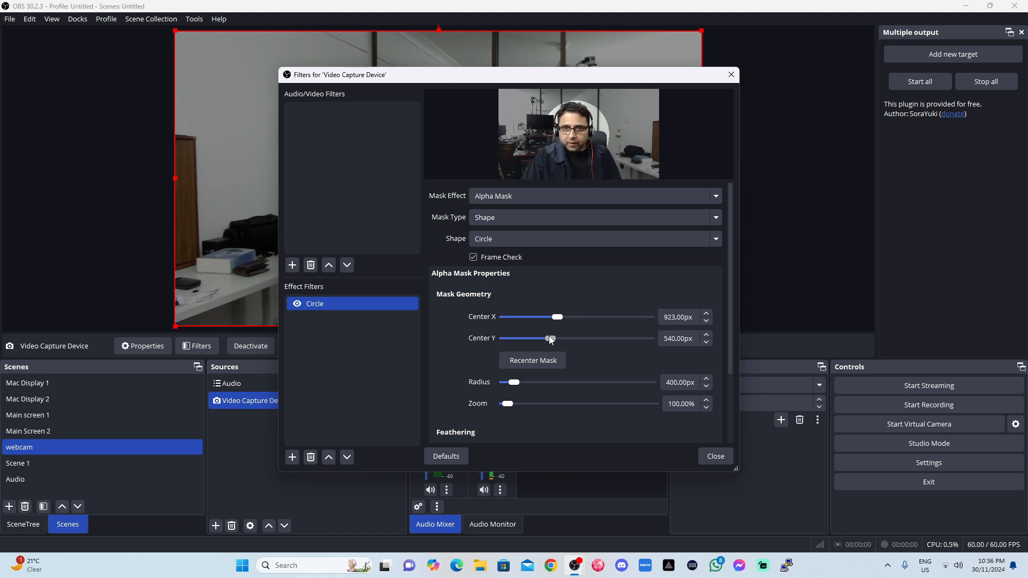
drag(552, 340, 550, 340)
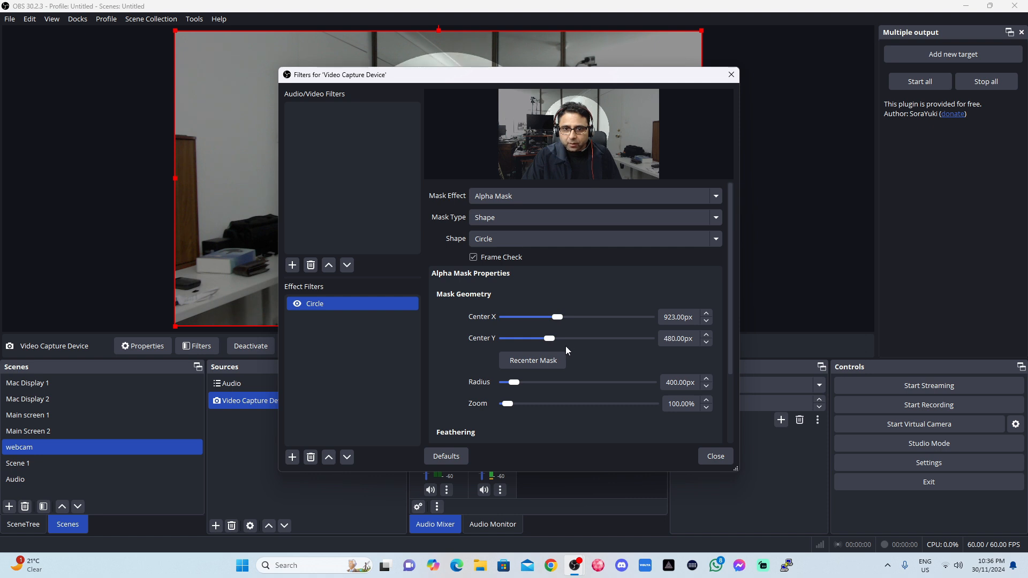
drag(515, 382, 519, 381)
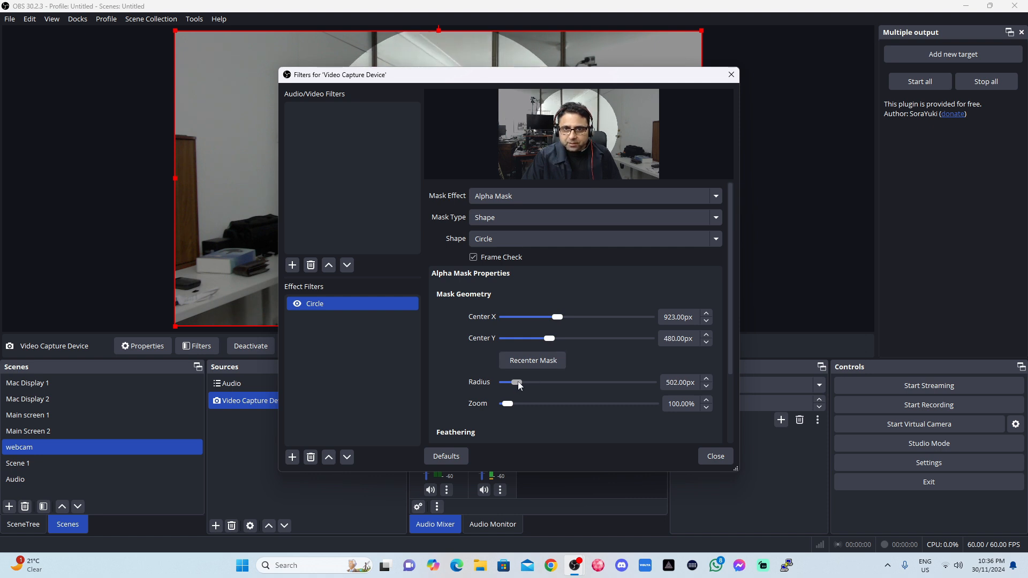
click(474, 257)
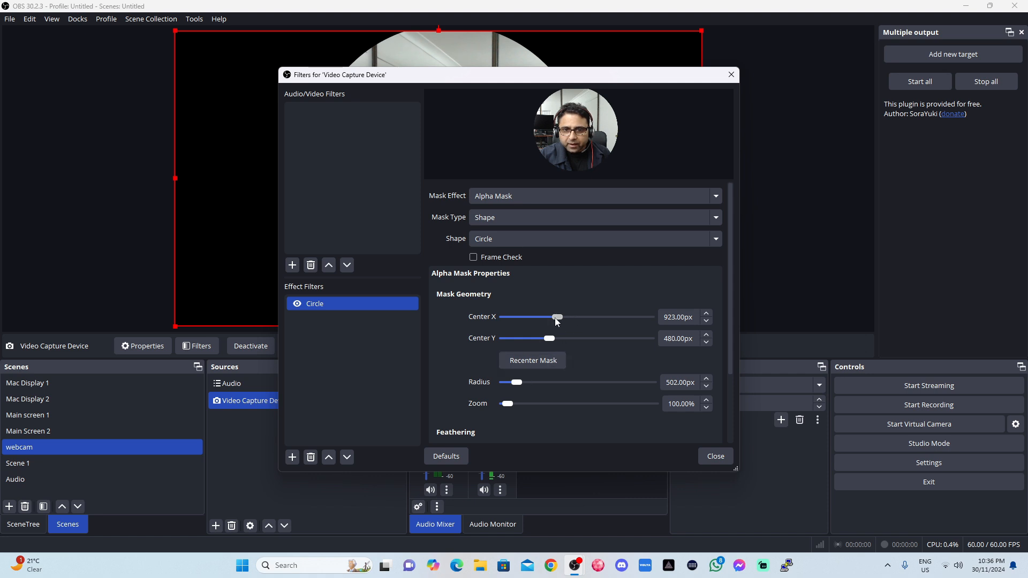
drag(555, 316, 552, 340)
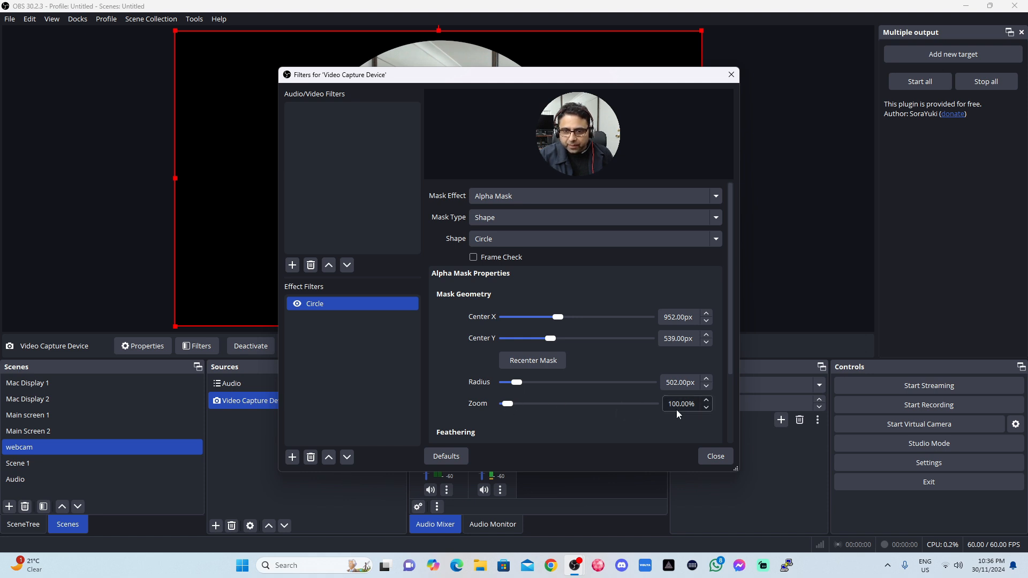
Set the circular mask's zoom to 91% and recenter it at Center X 923 px, Center Y 509 px
drag(506, 404, 502, 404)
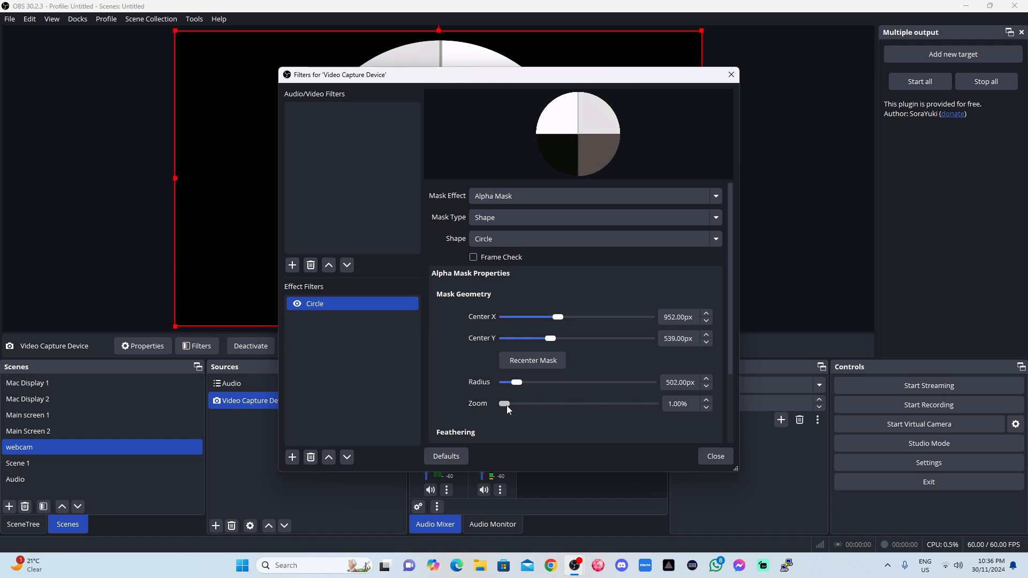
drag(506, 405, 509, 405)
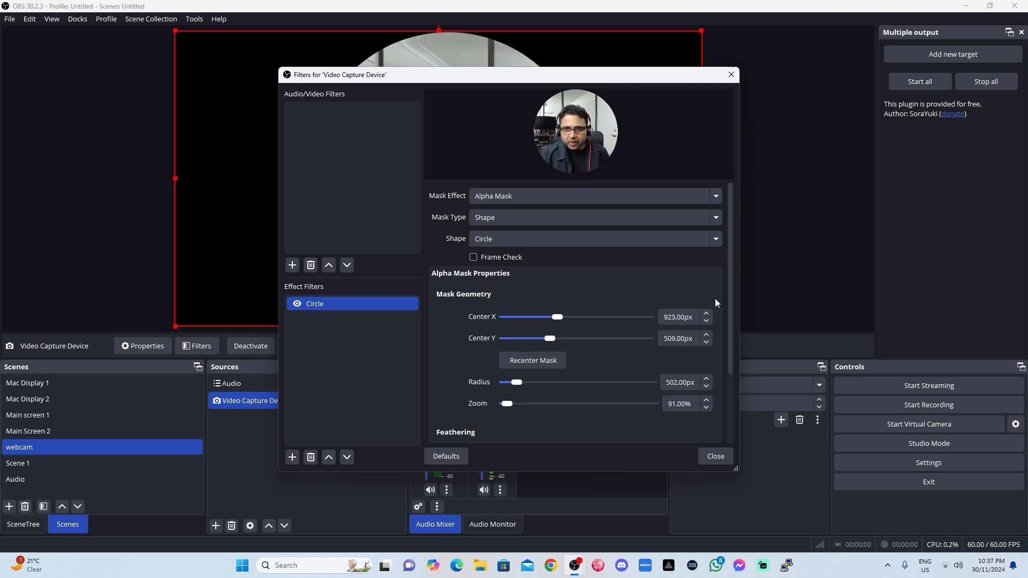
Soften the mask's edge with Outer feathering of 26 px
drag(729, 289, 729, 360)
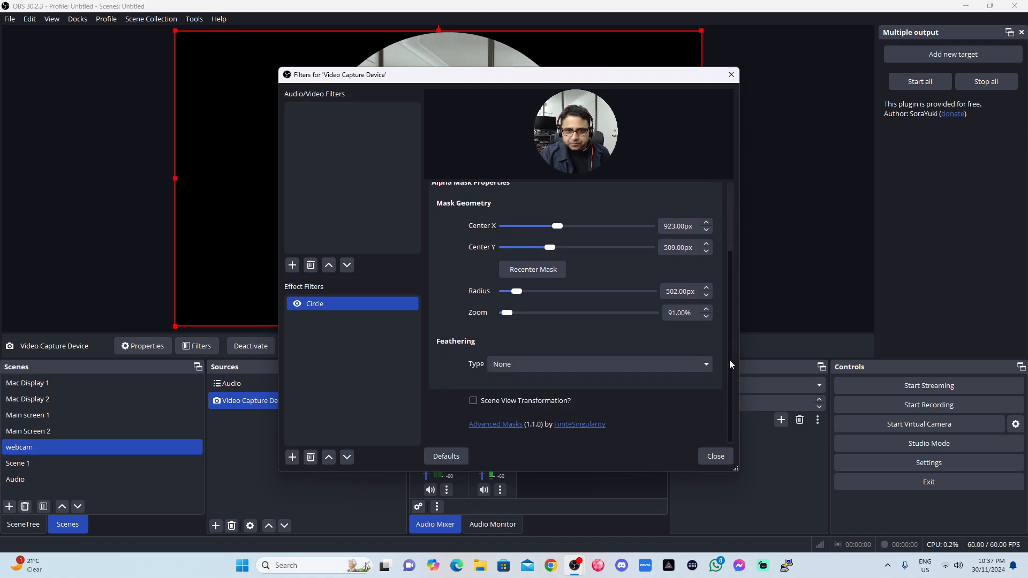
click(644, 361)
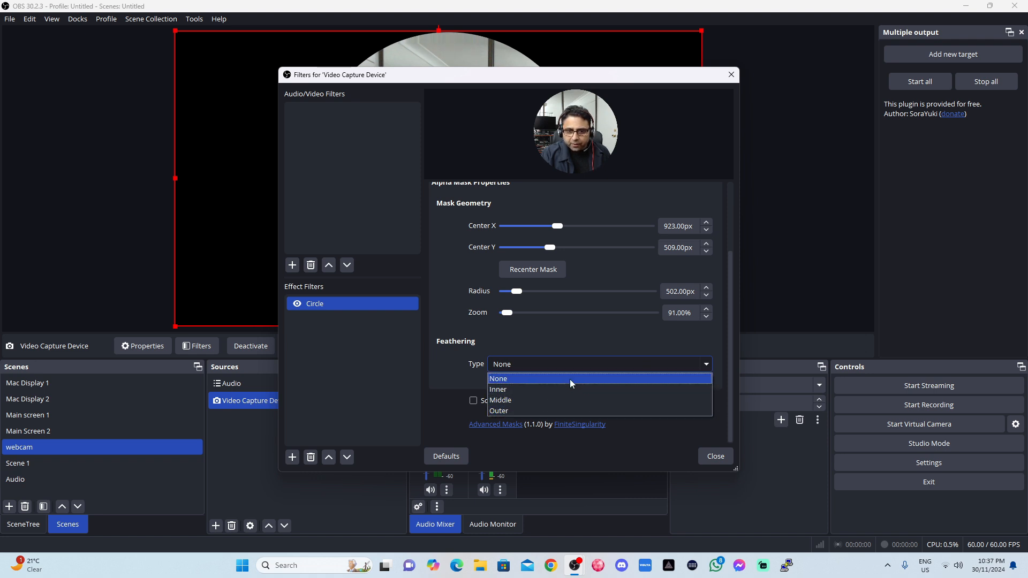
click(566, 410)
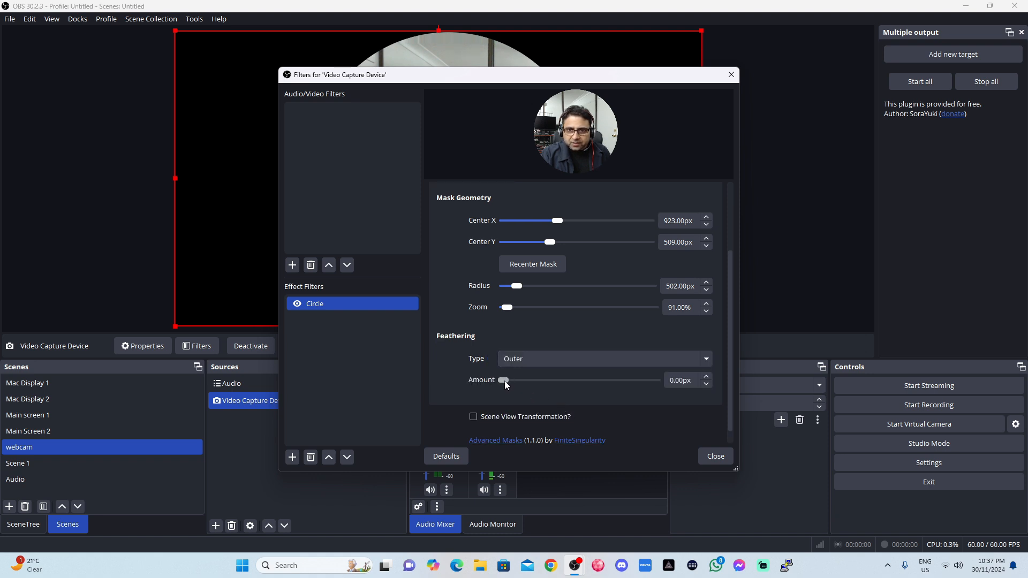
drag(505, 381, 511, 379)
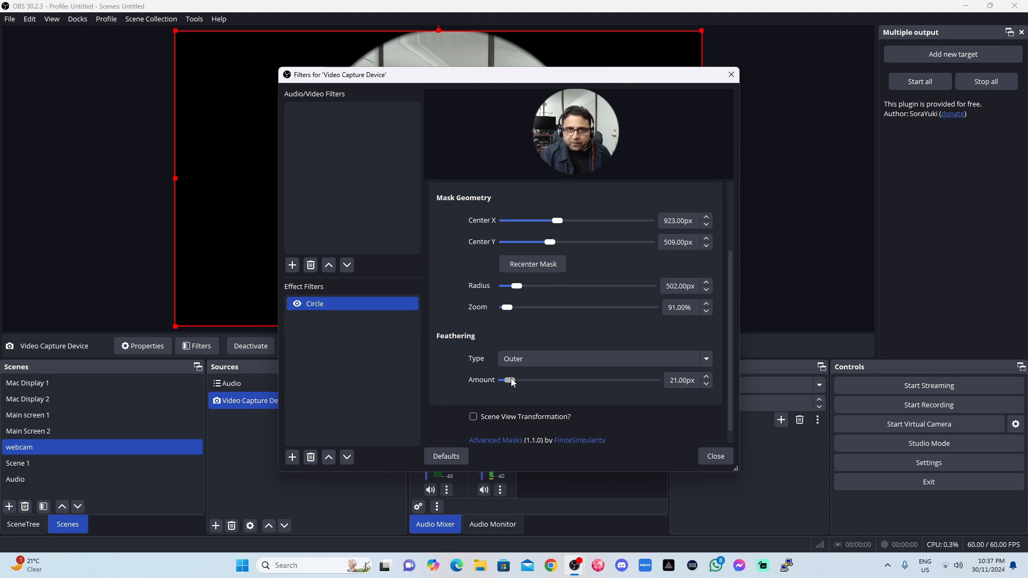
drag(513, 382, 513, 381)
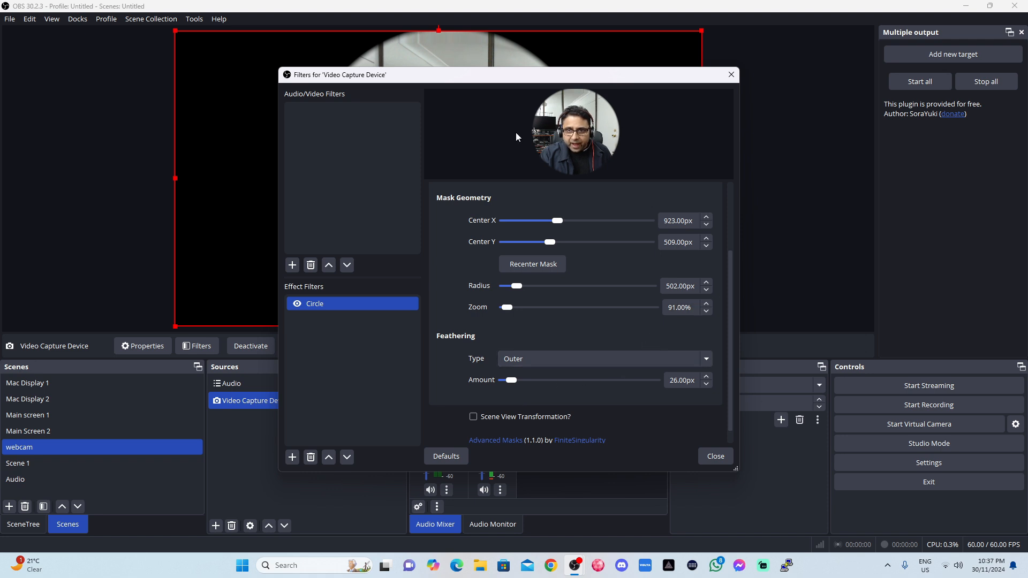
Shrink the Video Capture Device source on the canvas and move it to the canvas's lower-left corner
drag(495, 77, 782, 120)
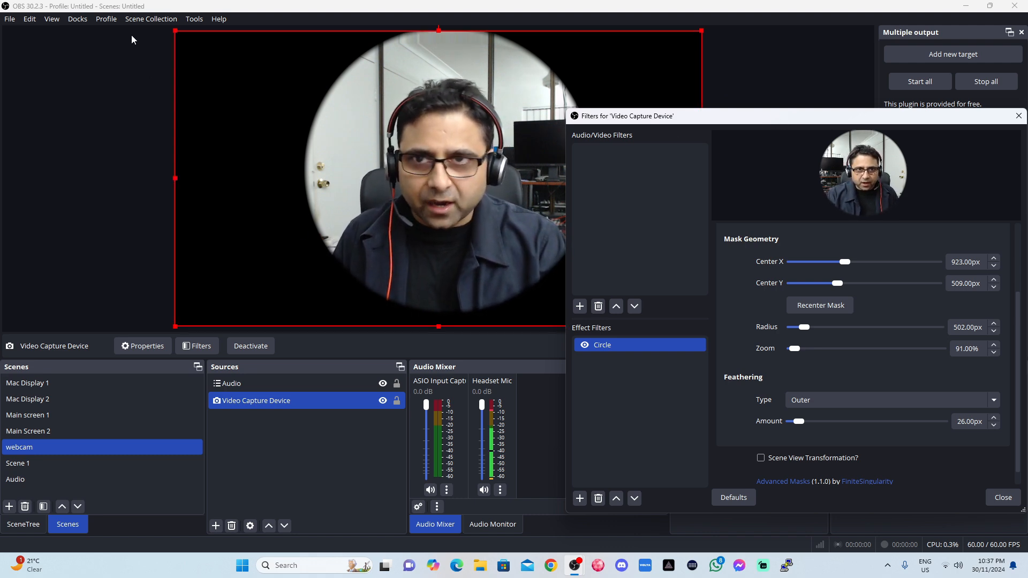
drag(175, 31, 351, 213)
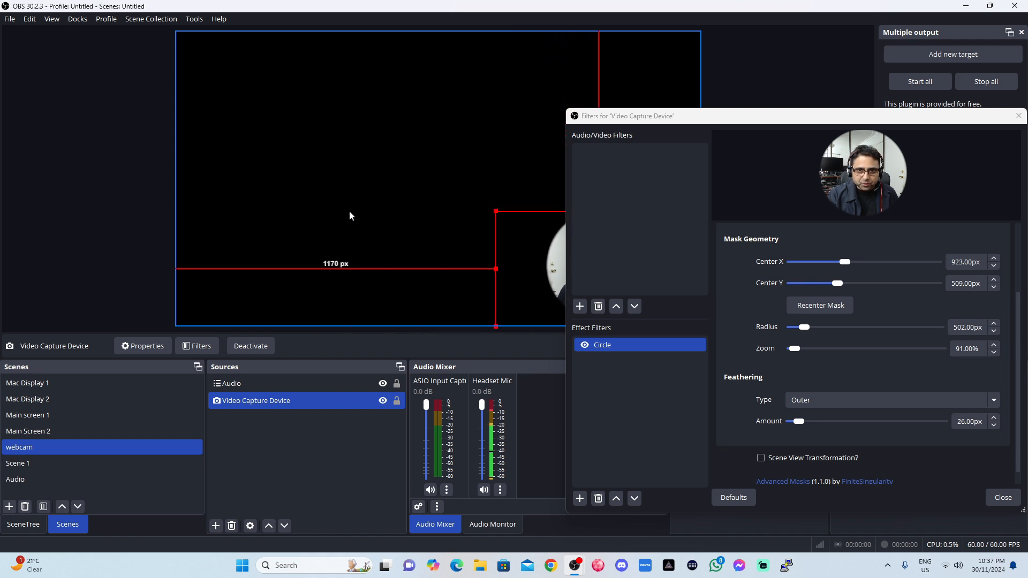
drag(565, 260, 448, 255)
drag(713, 115, 728, 118)
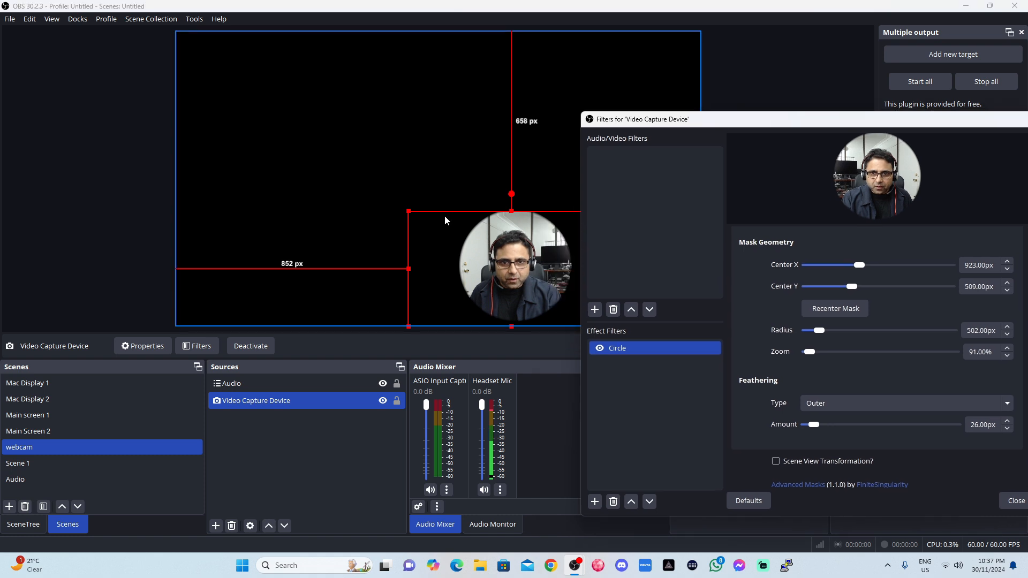
drag(482, 256, 206, 246)
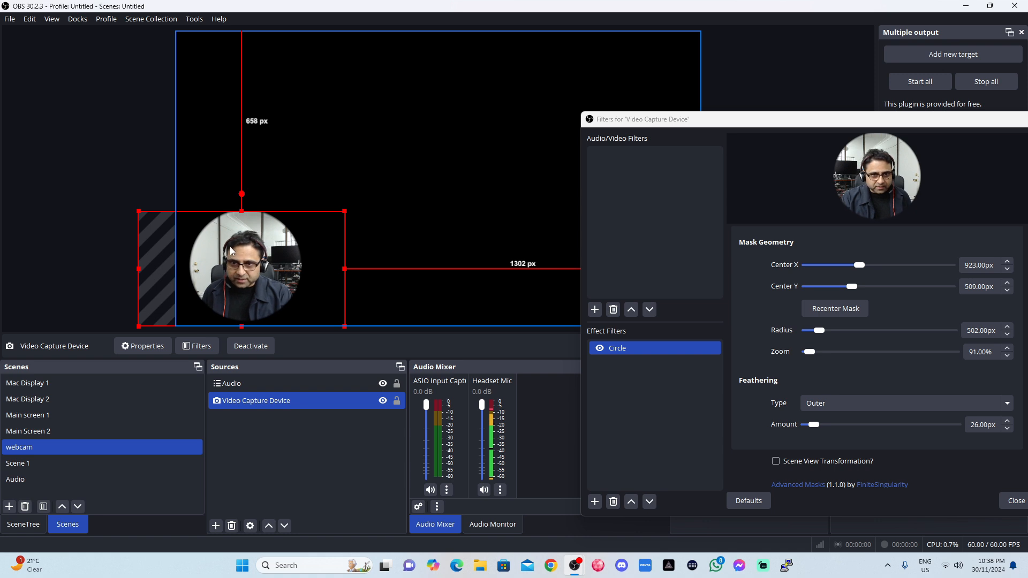
Reset the transform of the Video Capture Device source
right_click(231, 247)
mouse_move(260, 282)
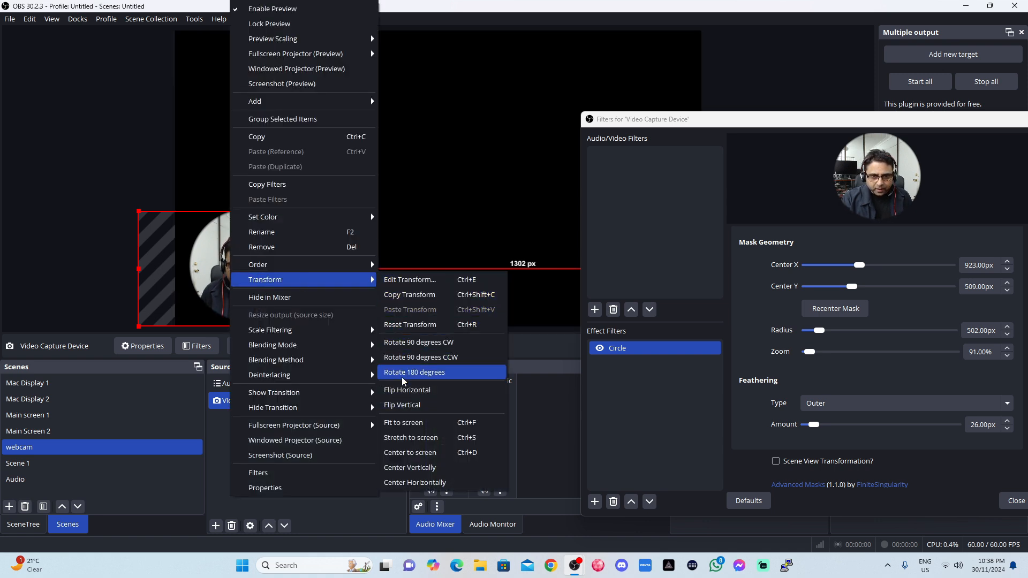
click(409, 326)
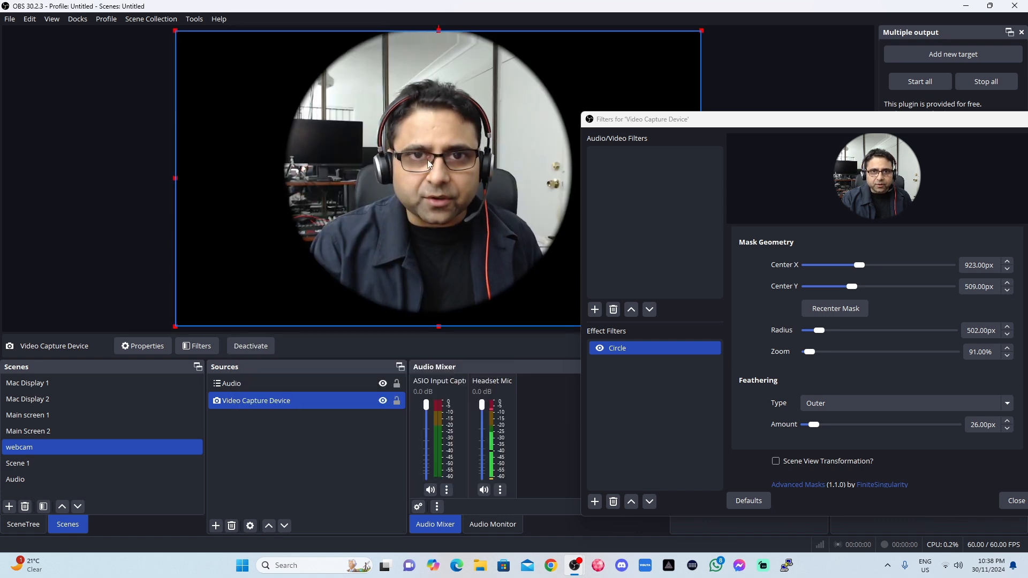
Enable Scene View Transformation for the Circle filter and bring its position and scale settings into view
drag(801, 124, 463, 67)
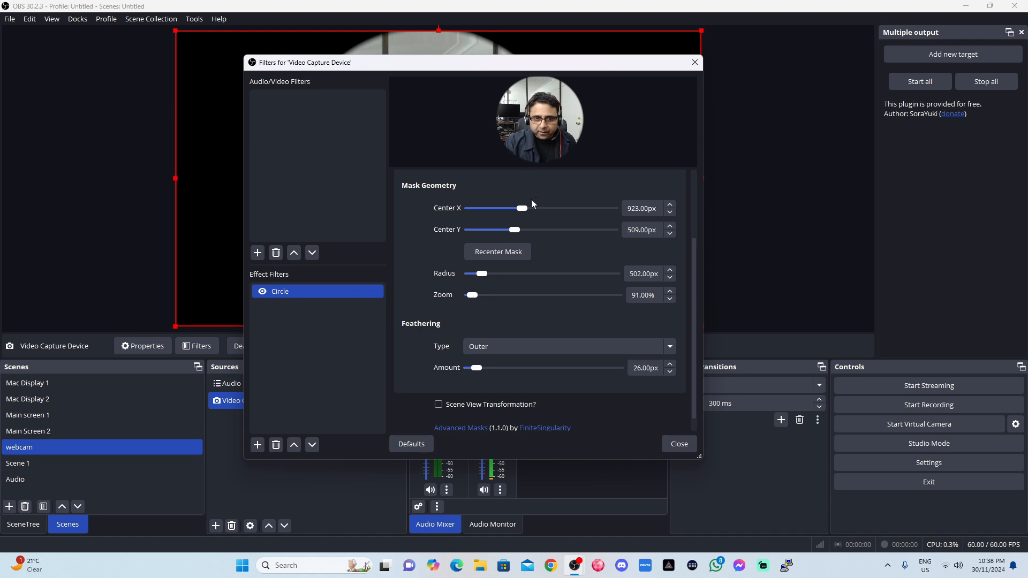
drag(692, 283, 693, 294)
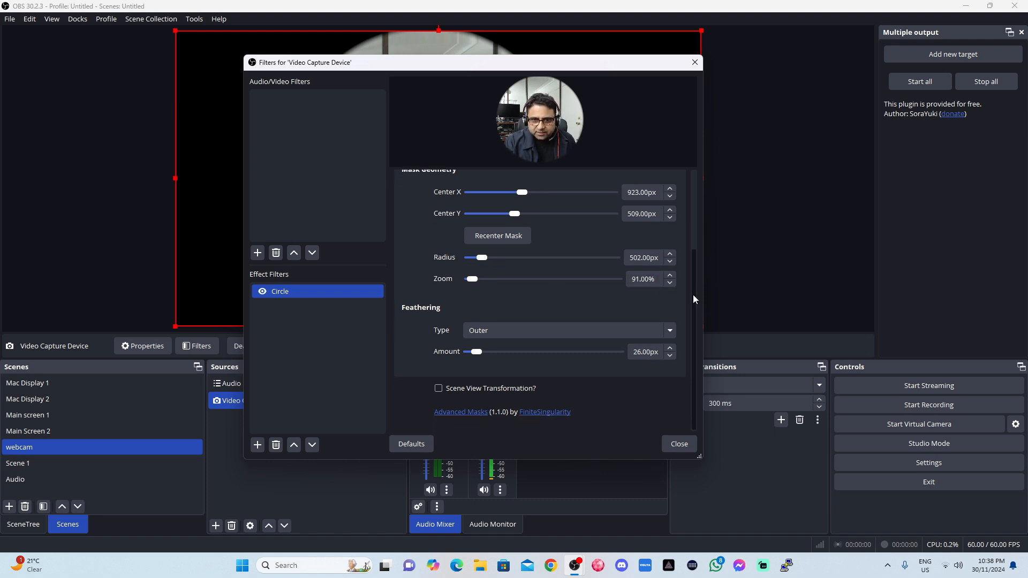
click(438, 389)
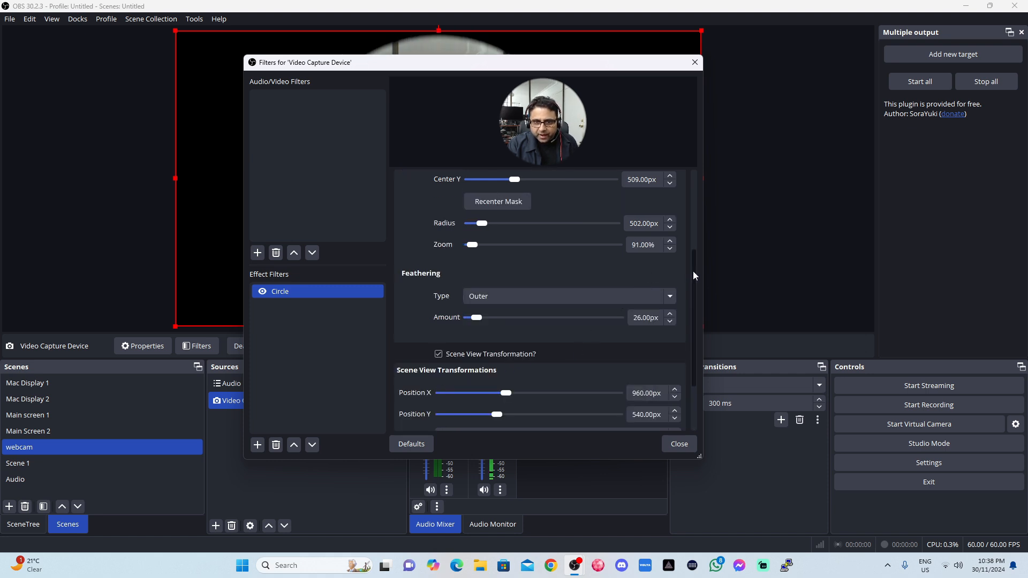
drag(692, 271, 686, 310)
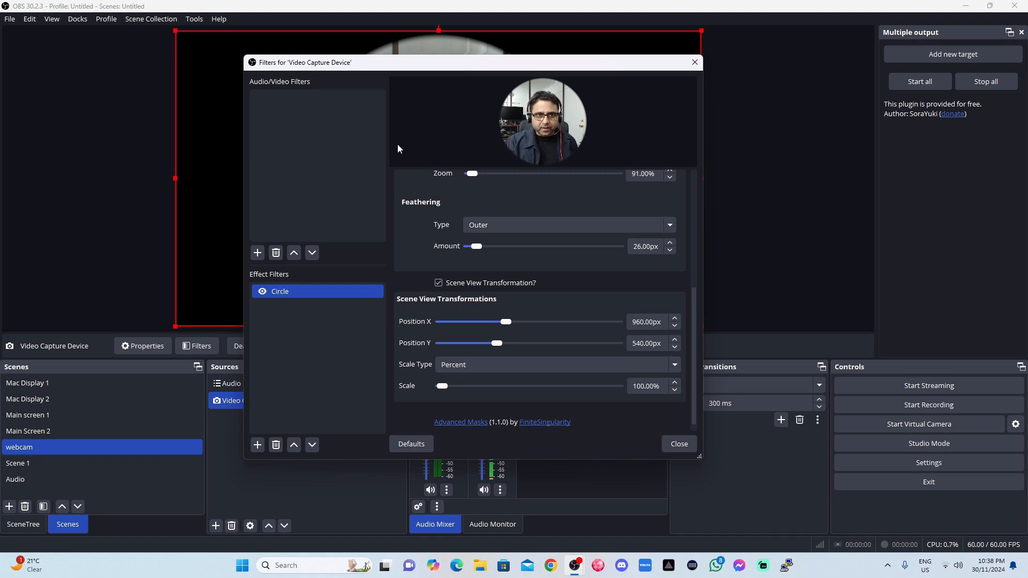
Try reducing the scene view transformation's scale and set it to 20%
drag(396, 66, 723, 86)
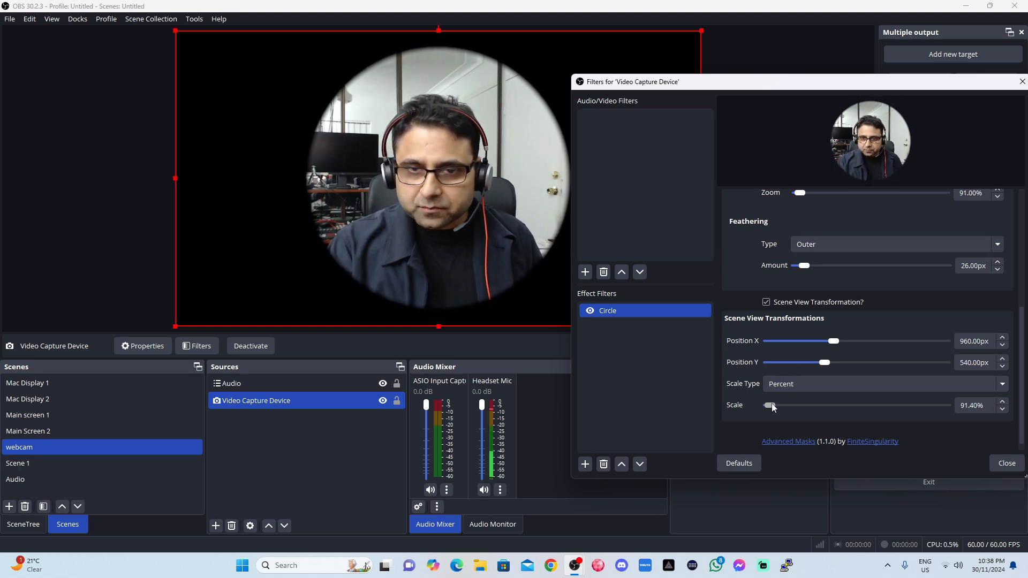
drag(771, 406, 768, 405)
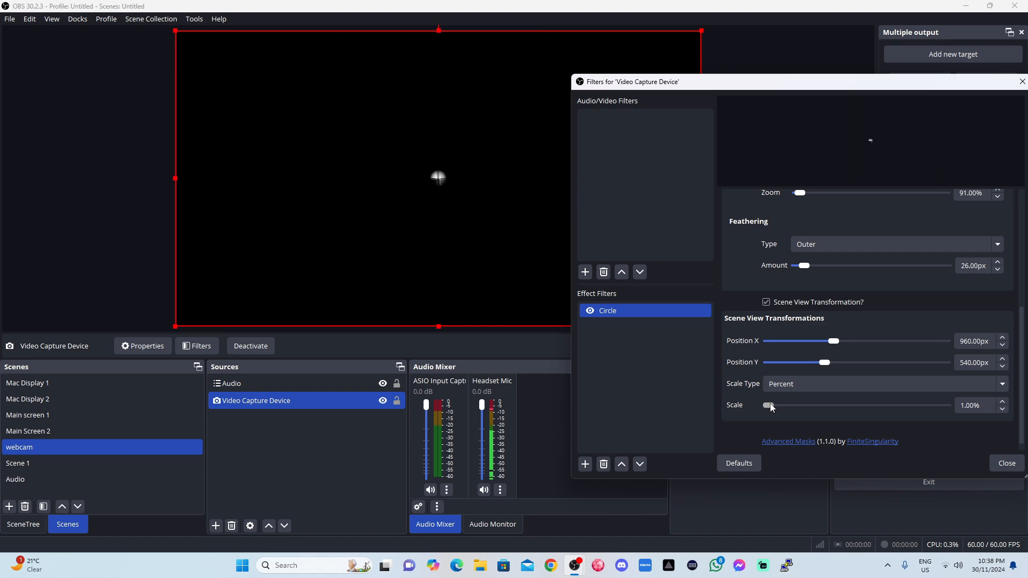
click(1002, 403)
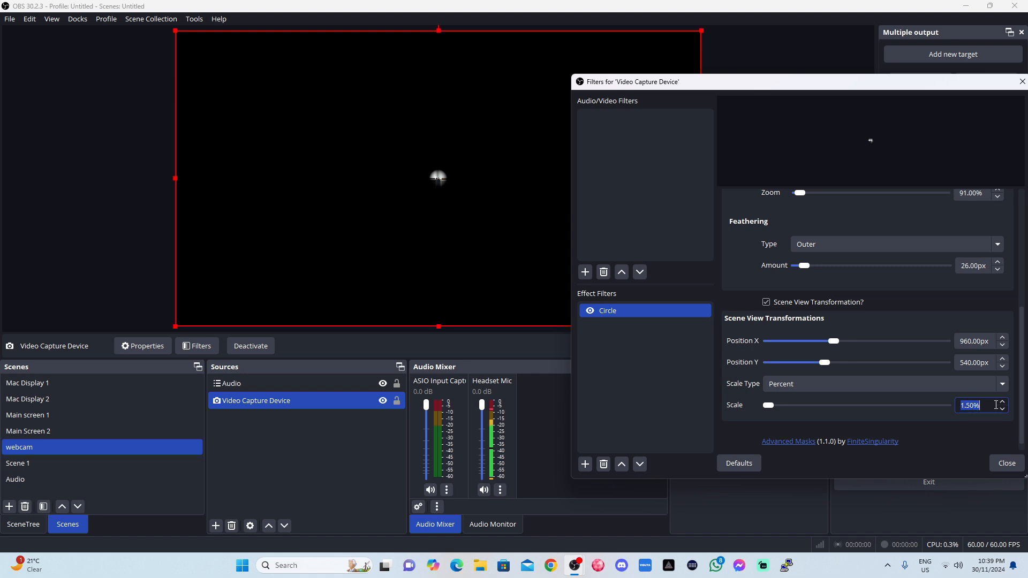
text(20)
key(Return)
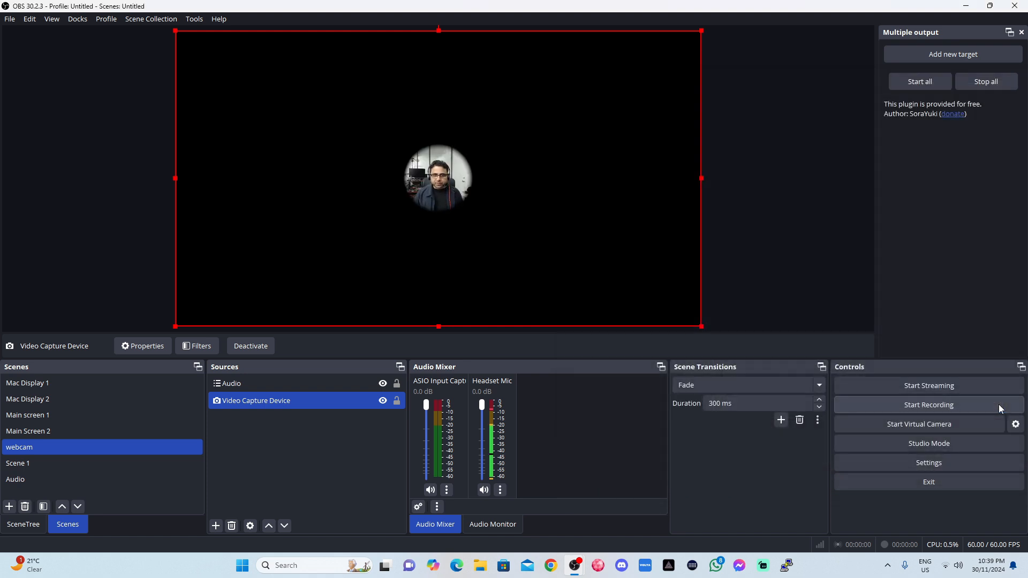
Reopen the Circle filter of the Video Capture Device and set its scene view scale to 50%
right_click(326, 399)
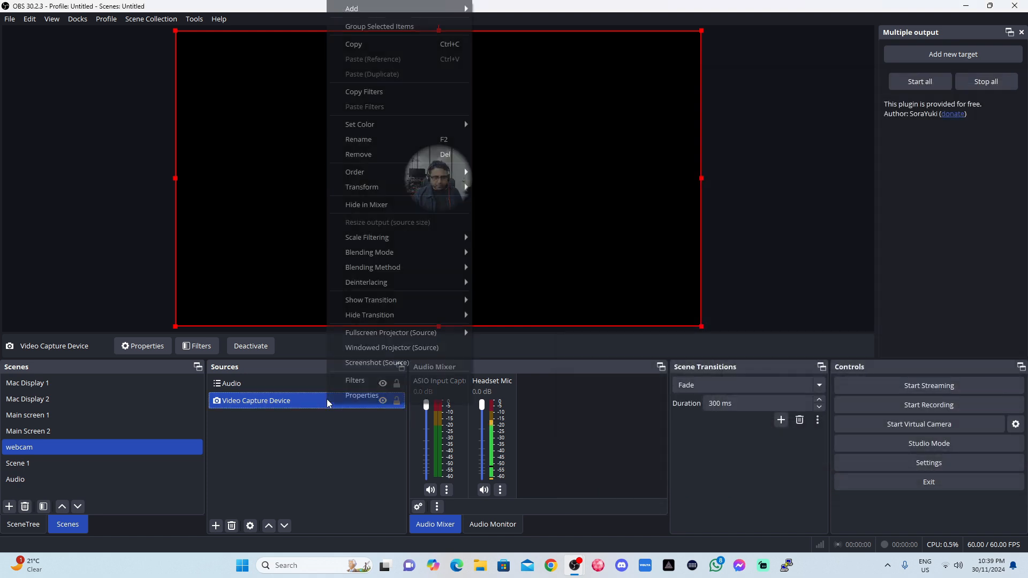
click(191, 347)
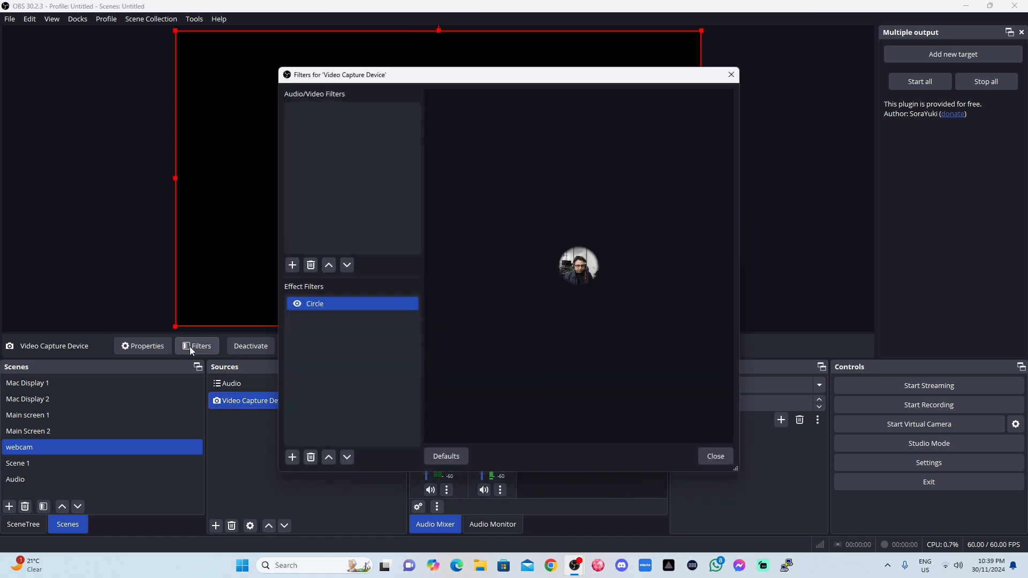
click(358, 303)
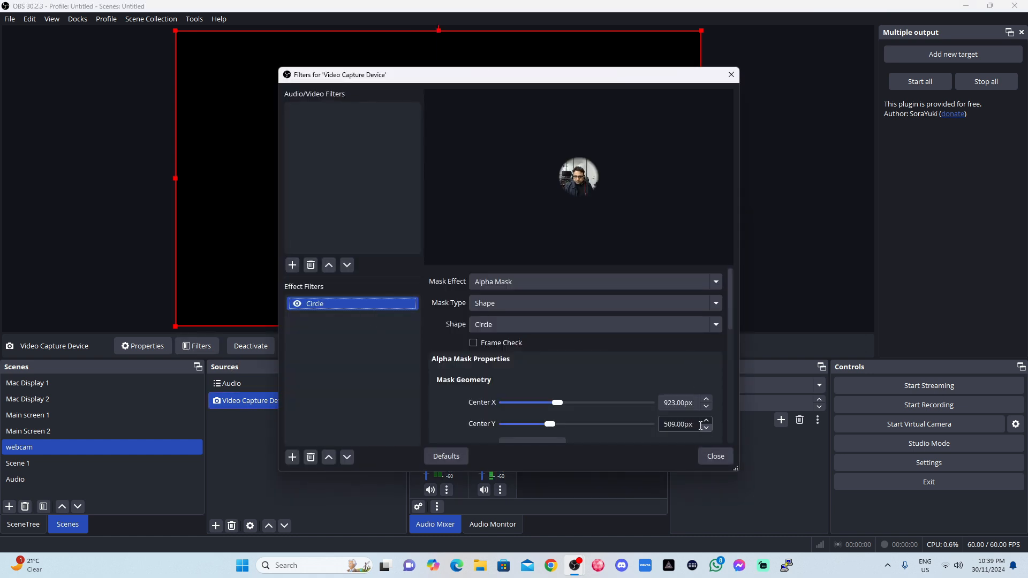
drag(573, 77, 674, 40)
scroll(786, 316, down, 5)
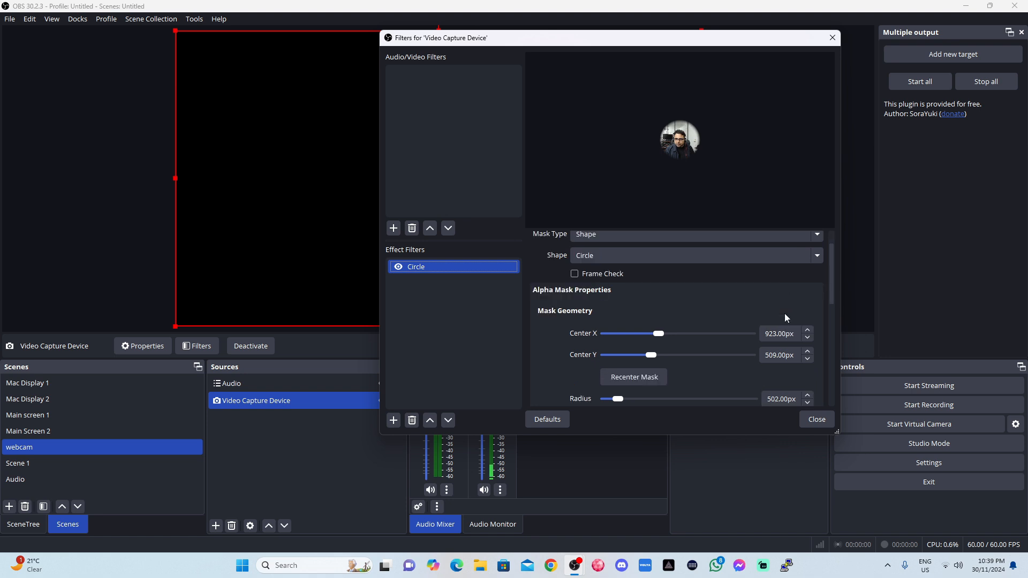
drag(831, 335, 831, 384)
click(792, 349)
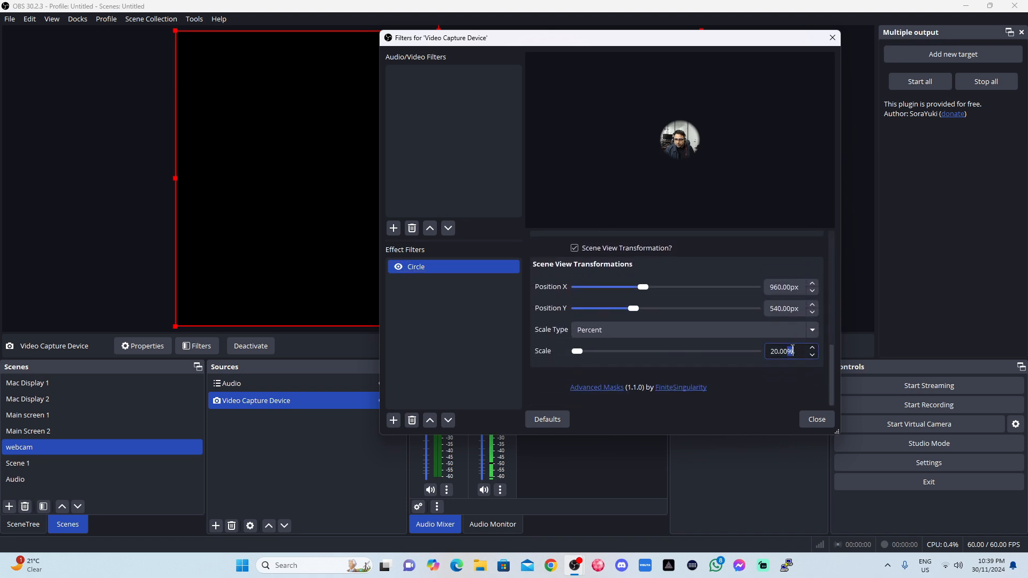
double_click(792, 349)
text(50)
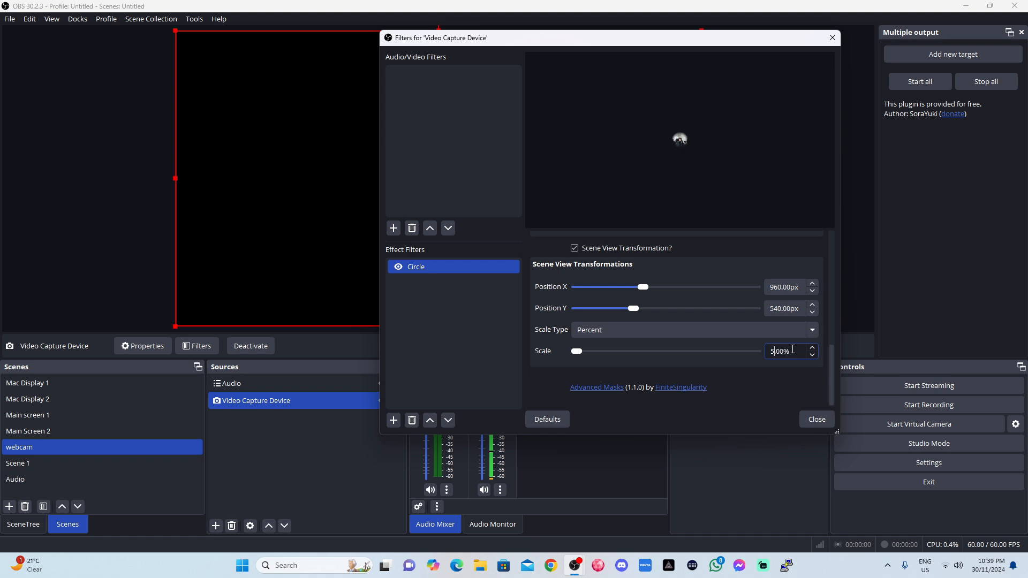
key(Return)
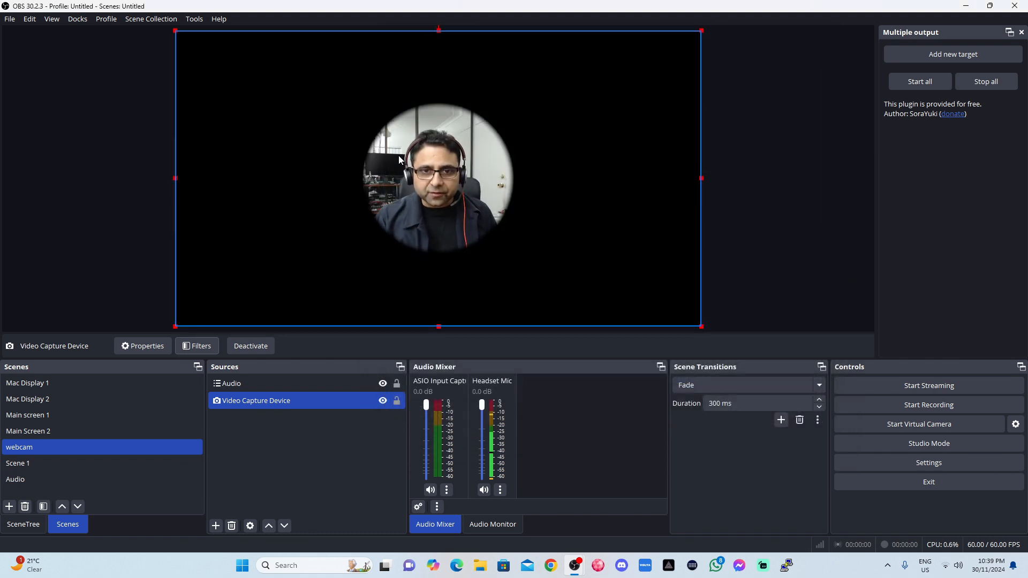
Reopen the source's filters and shift the circular webcam to the right by setting its scene view Position X to 1605 px
click(193, 346)
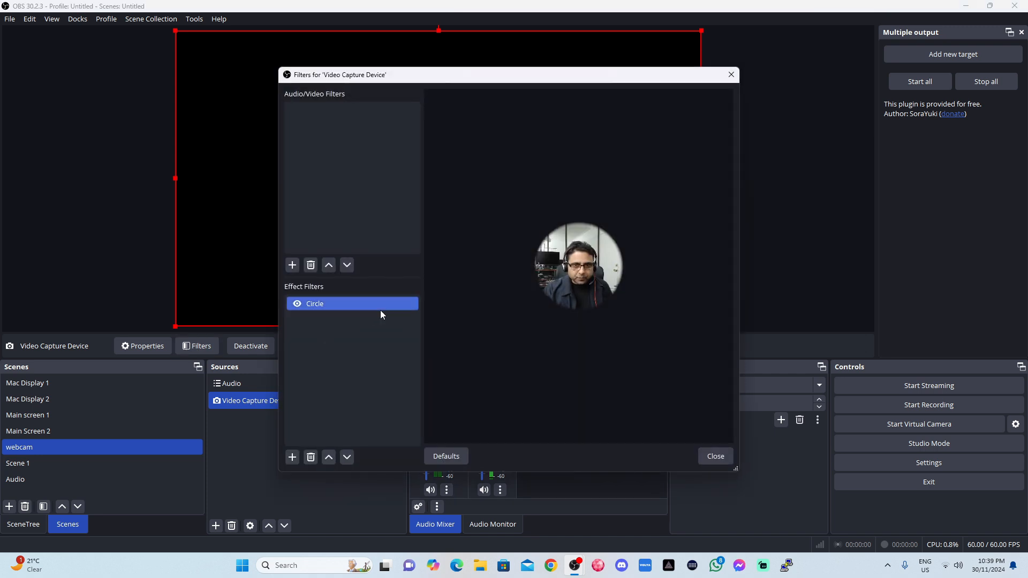
drag(731, 310, 724, 428)
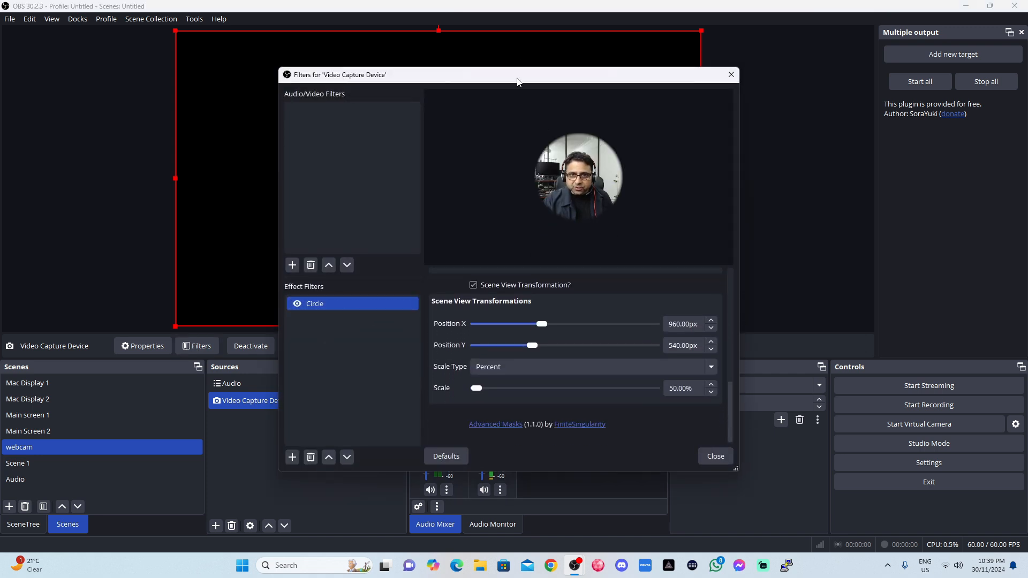
drag(518, 81, 521, 81)
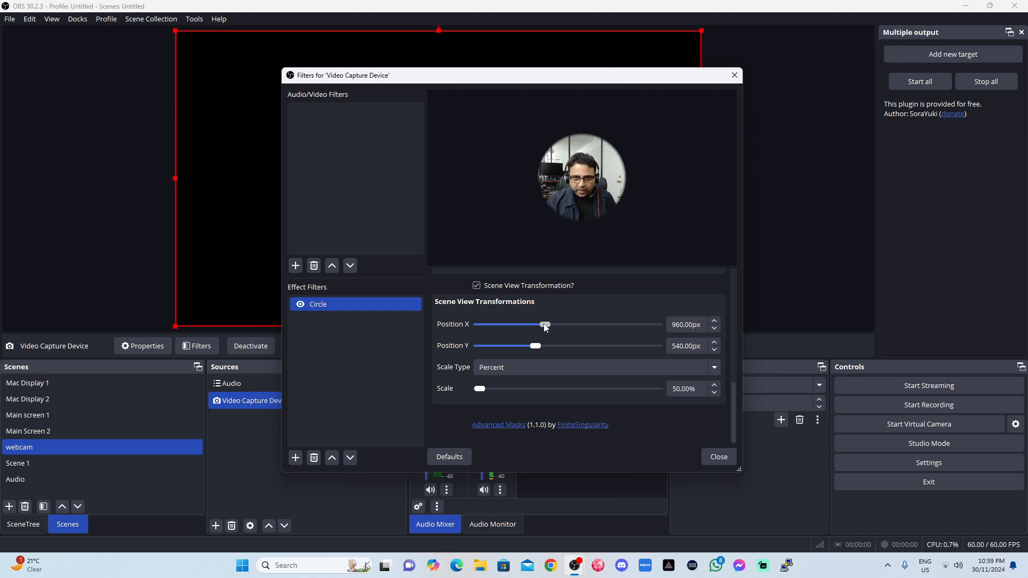
mouse_move(544, 323)
mouse_down()
mouse_move(531, 326)
mouse_move(557, 325)
mouse_up()
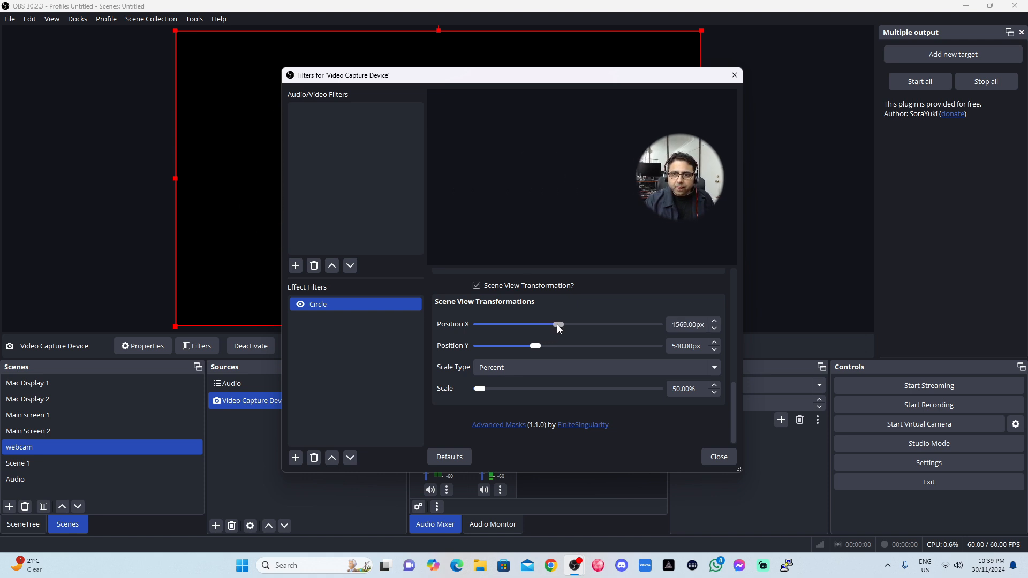
drag(522, 76, 658, 95)
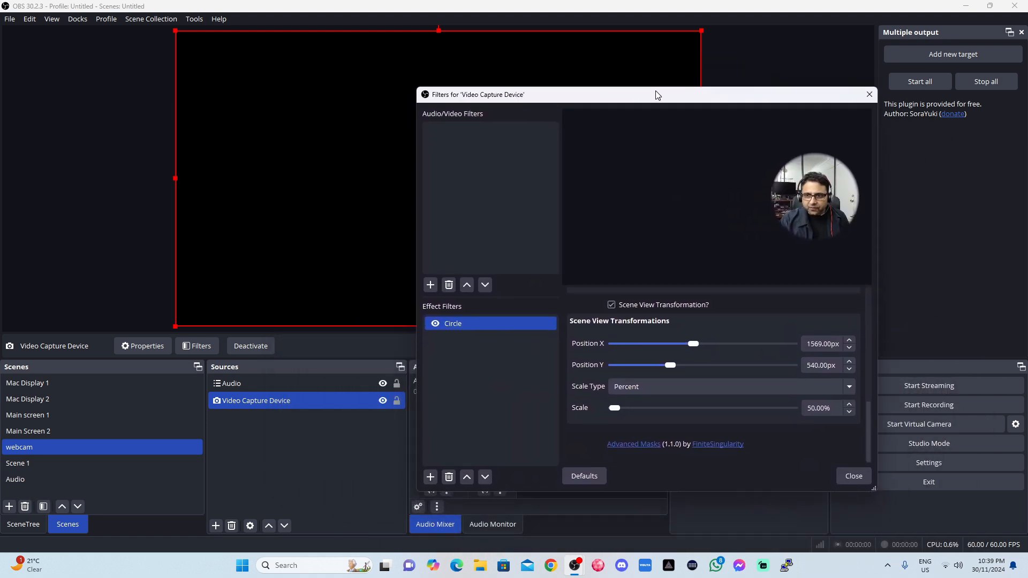
click(849, 340)
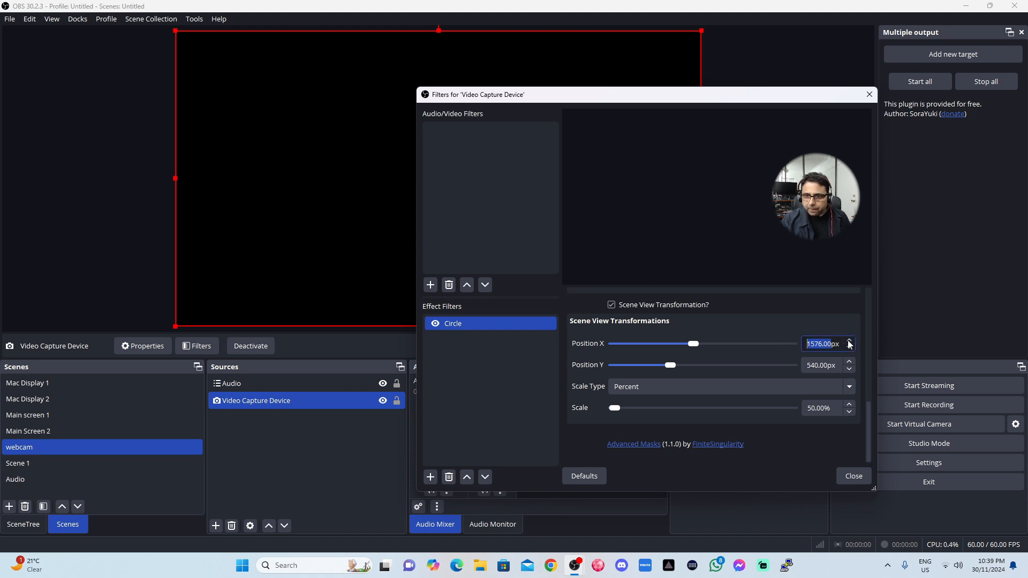
click(849, 341)
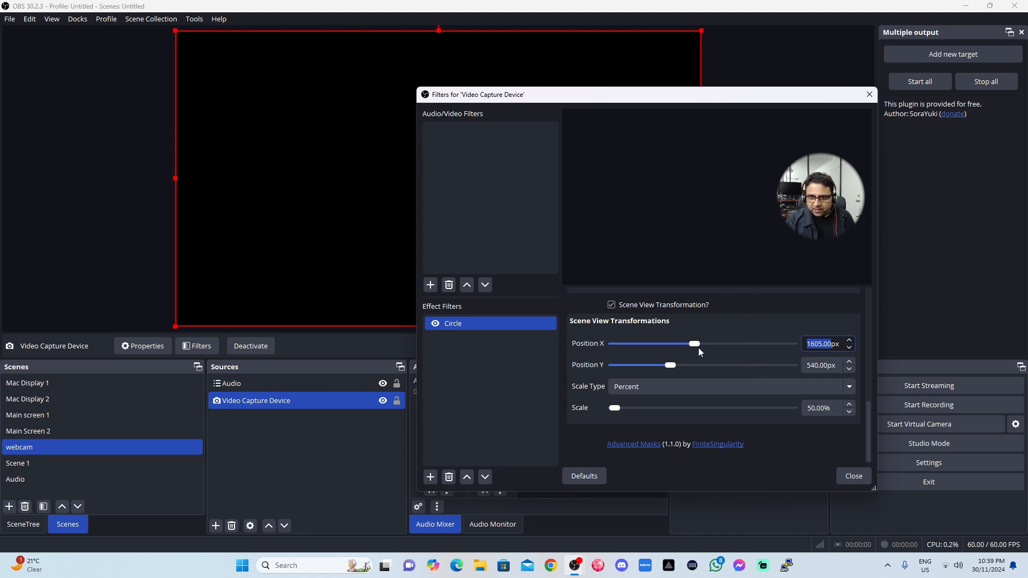
Lower the circular webcam by setting its scene view Position Y to 778 px, and check the placement in the main preview
click(672, 365)
drag(673, 364, 679, 363)
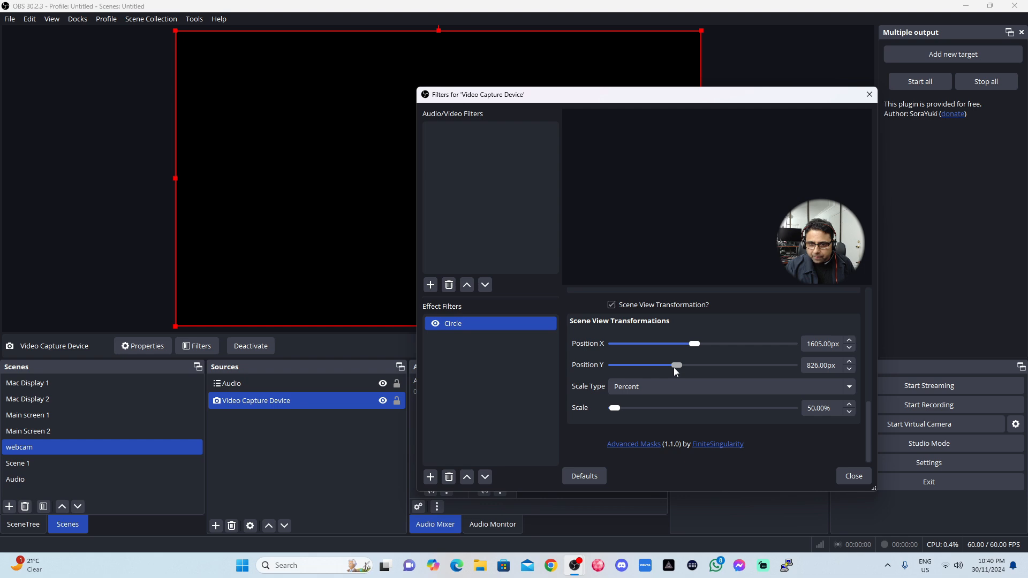
drag(673, 367, 672, 367)
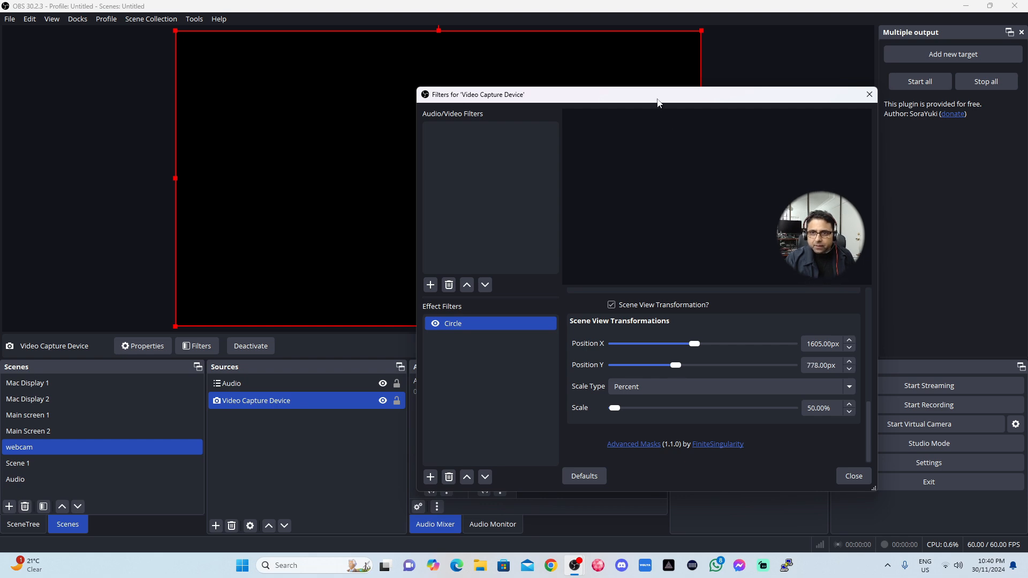
drag(656, 100, 920, 0)
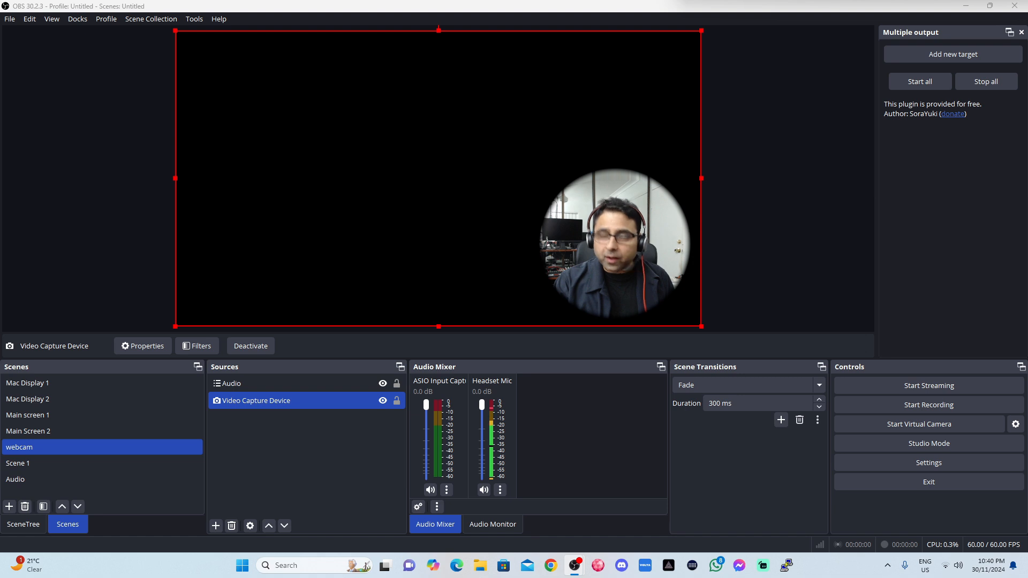
drag(921, 0, 616, 87)
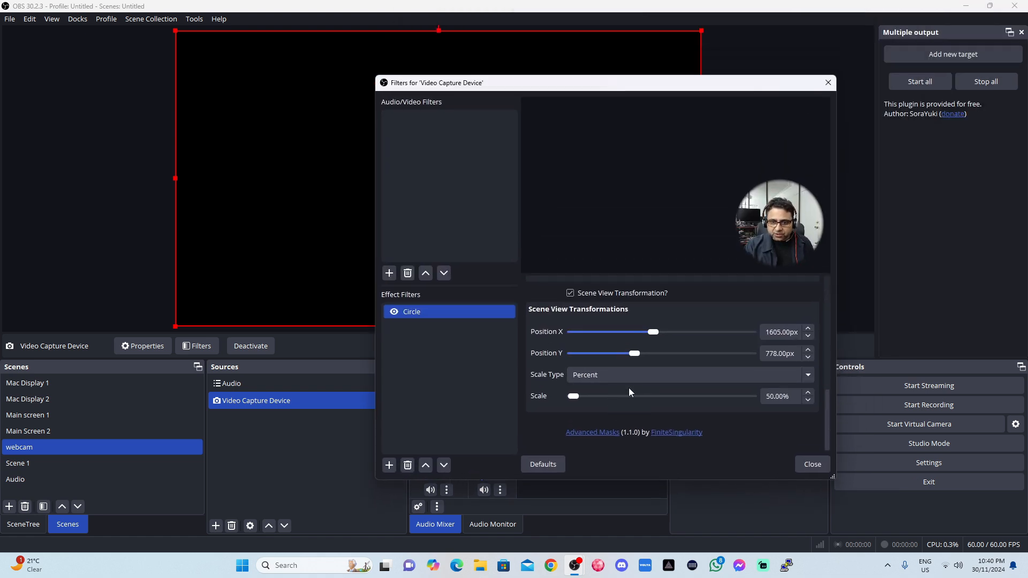
Review the scale type options, keep Percent, and close the source's filters
click(808, 374)
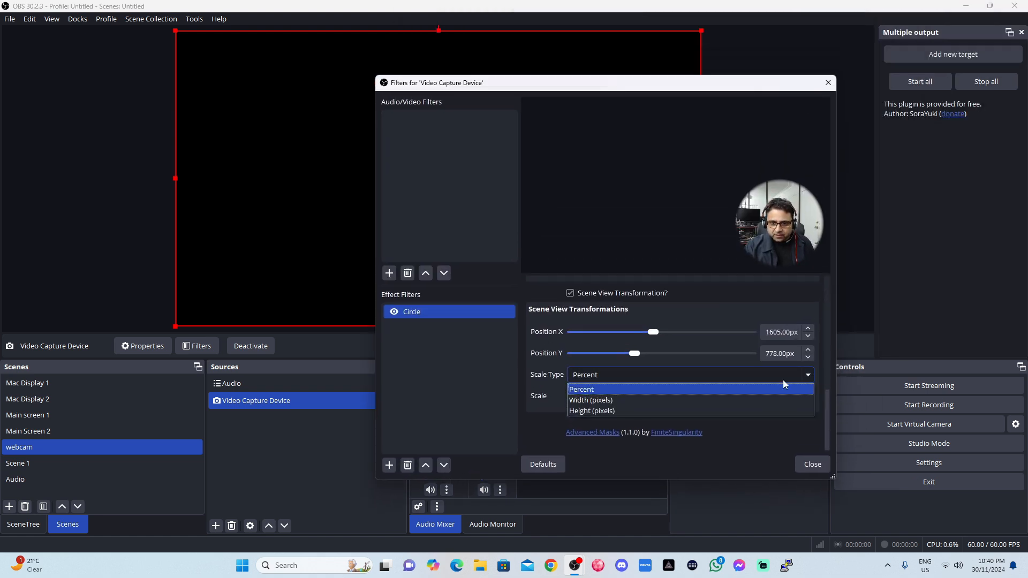
click(601, 391)
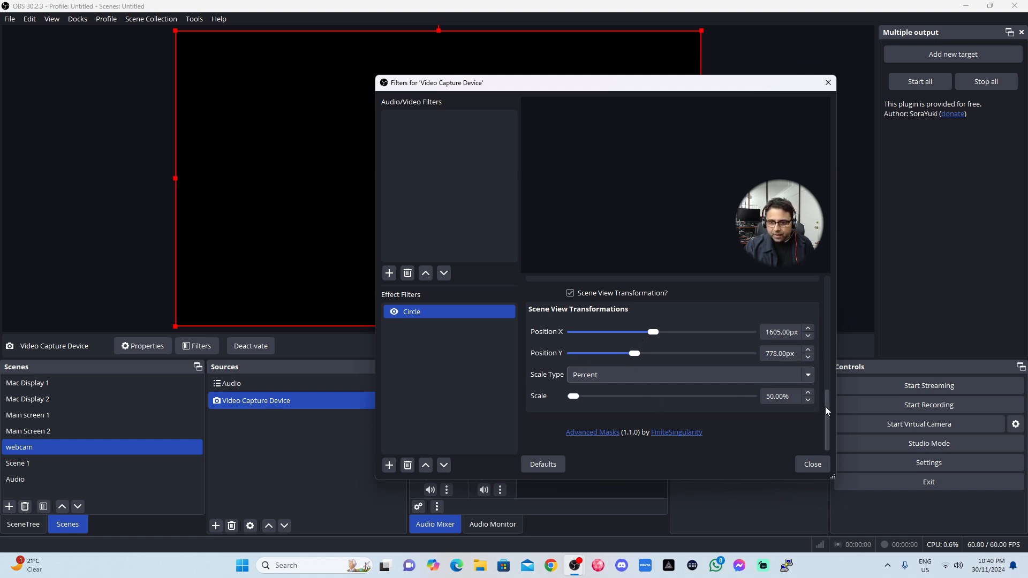
drag(824, 406, 829, 432)
click(810, 464)
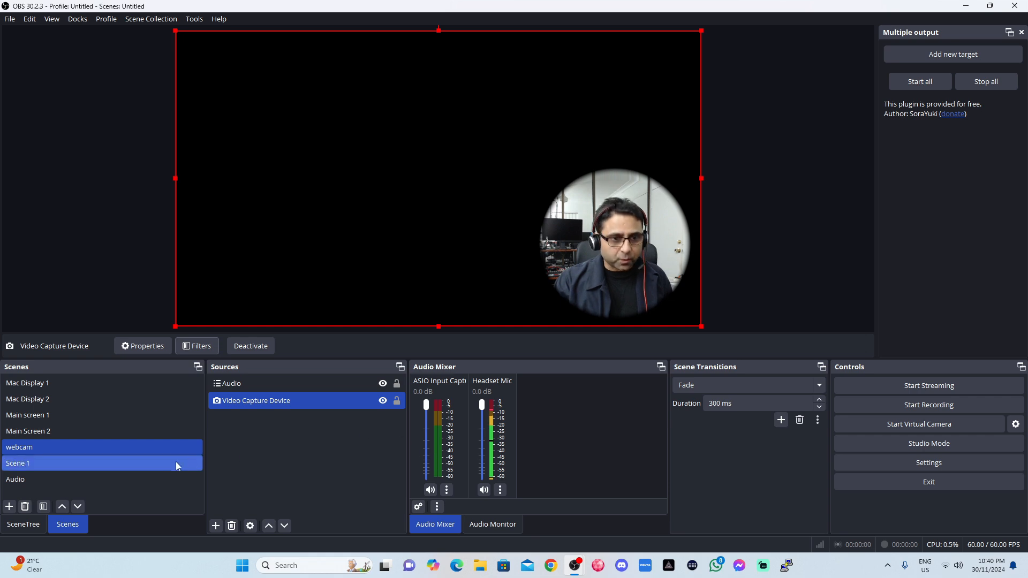
Look through the Main screen 1, Main Screen 2 and webcam scenes, and examine the sources in the webcam scene
click(46, 417)
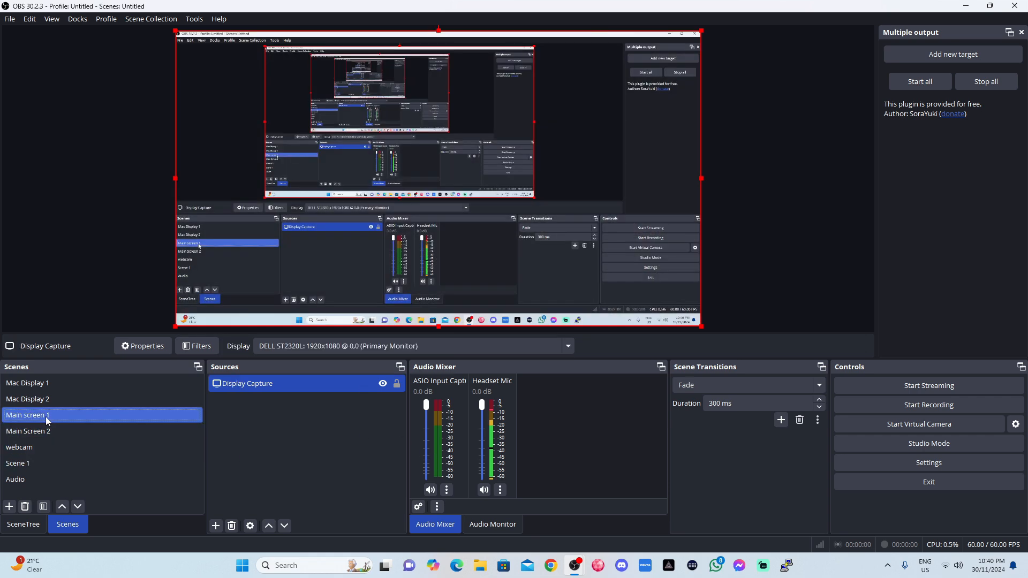
click(44, 431)
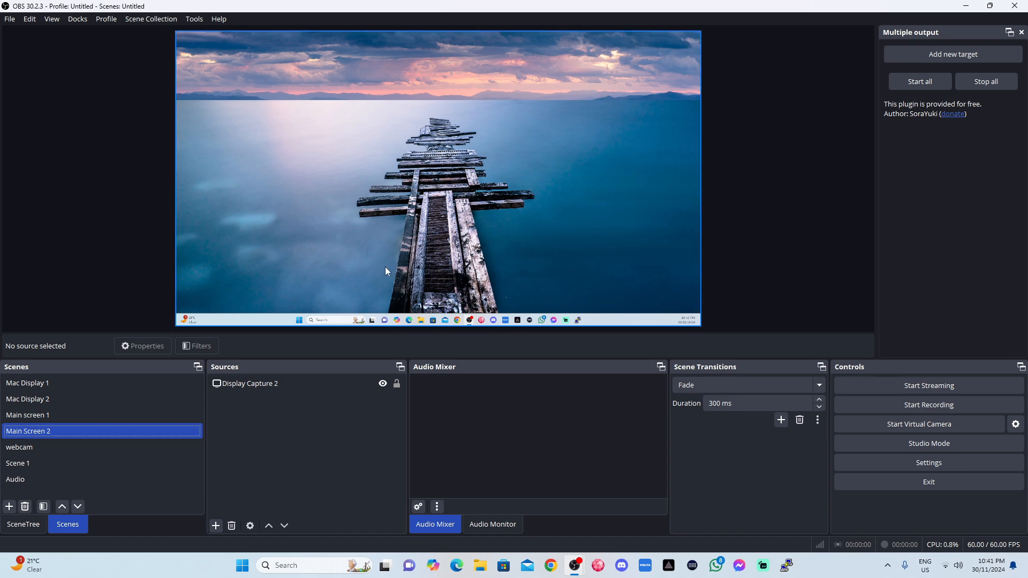
click(215, 526)
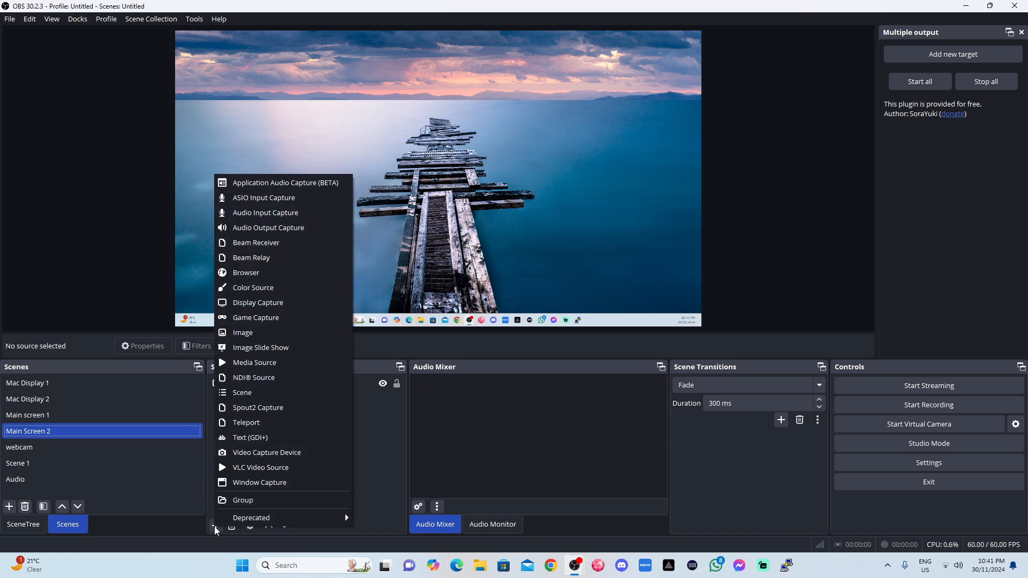
click(147, 432)
click(61, 449)
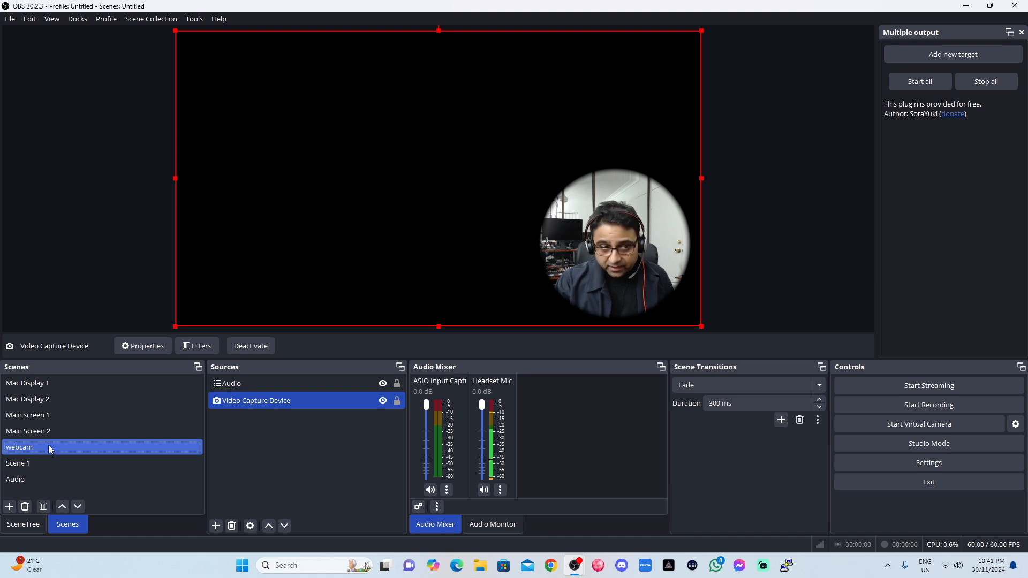
ctrl+click(239, 385)
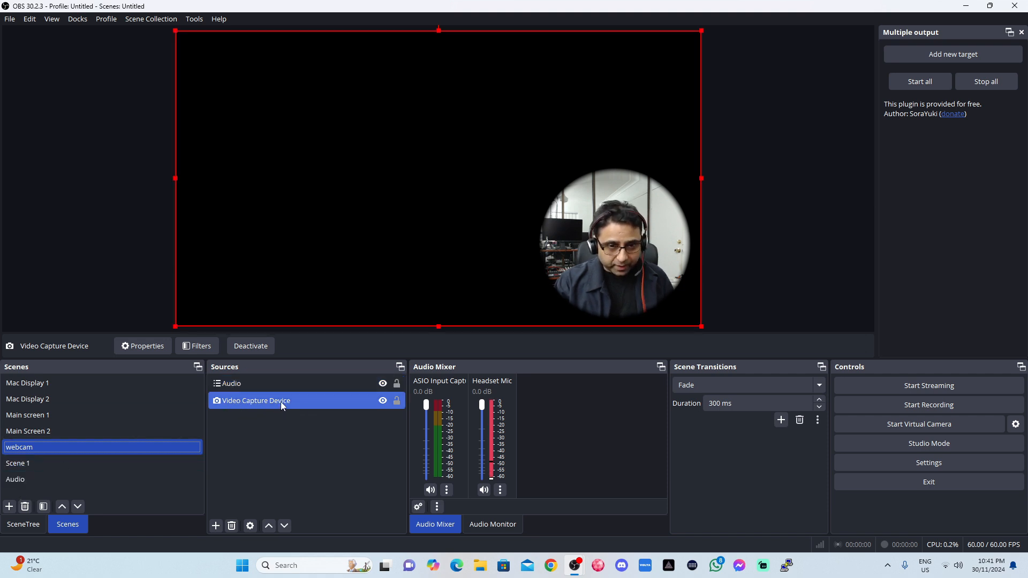
In the Main Screen 2 scene, add the existing Audio scene as a source and move it below Display Capture 2
click(67, 427)
click(47, 436)
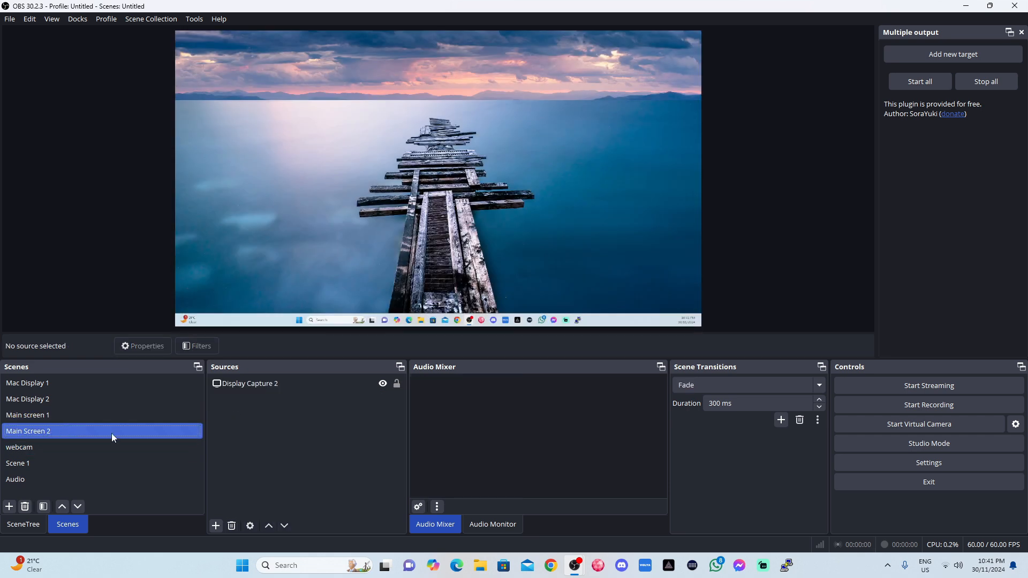
click(216, 529)
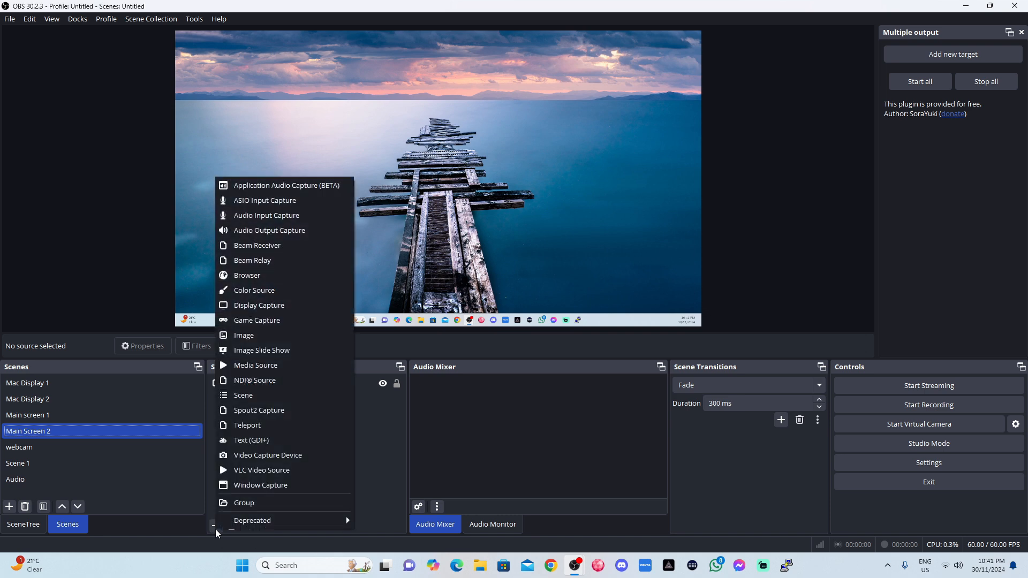
click(253, 400)
click(549, 262)
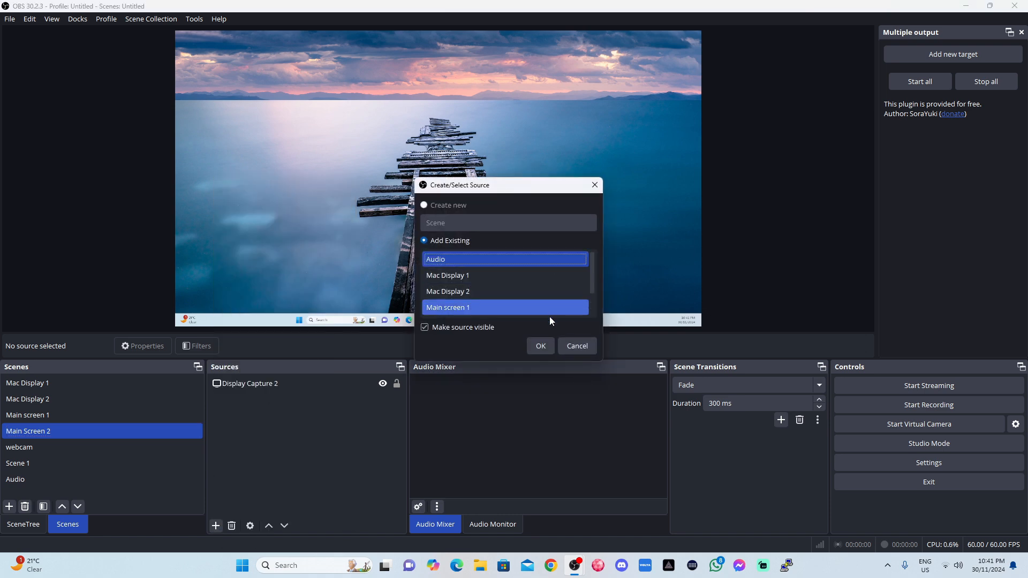
click(541, 347)
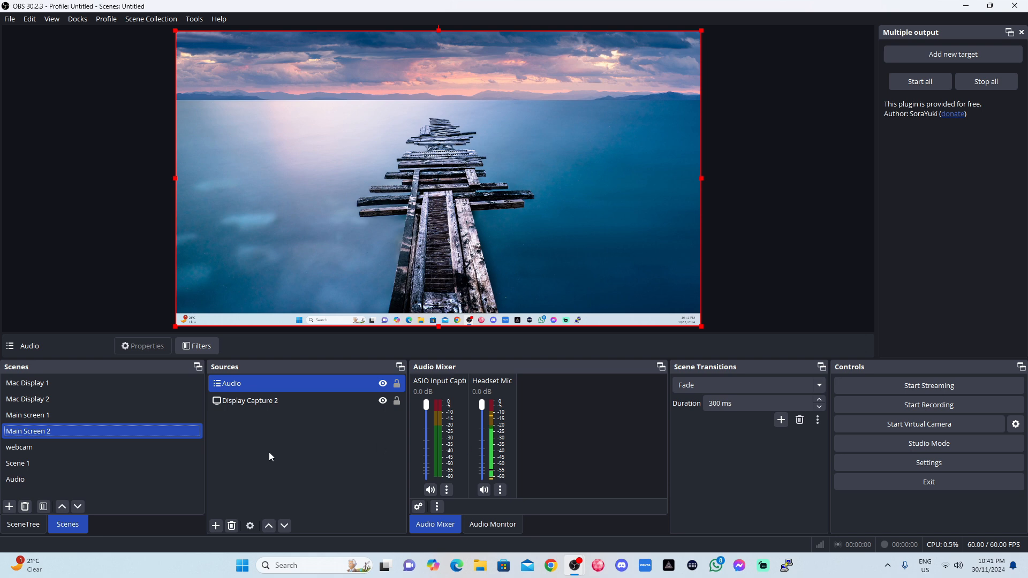
click(249, 388)
click(284, 526)
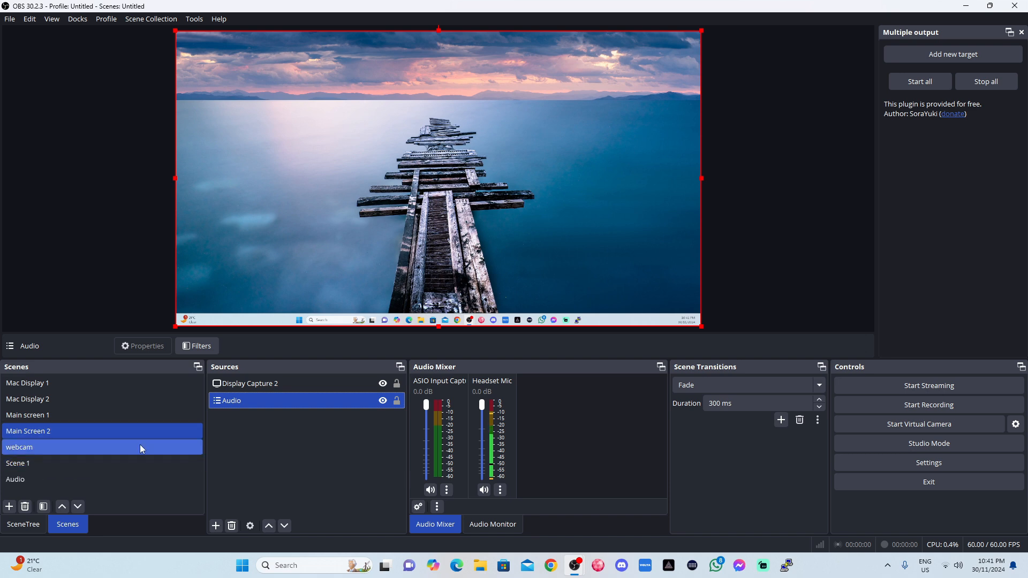
Add the existing webcam scene as a visible source in the Main Screen 2 scene
click(93, 449)
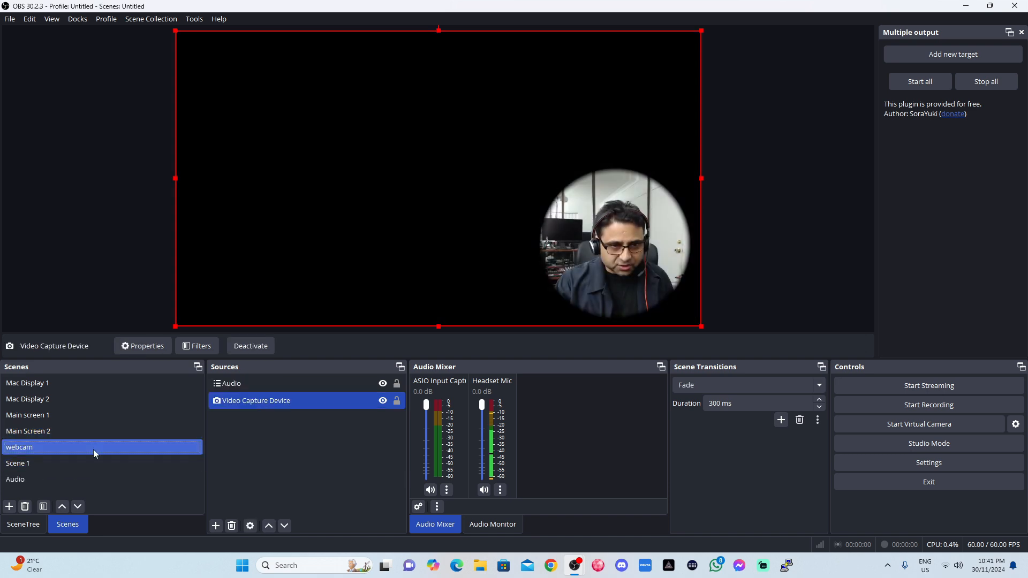
click(93, 422)
click(92, 429)
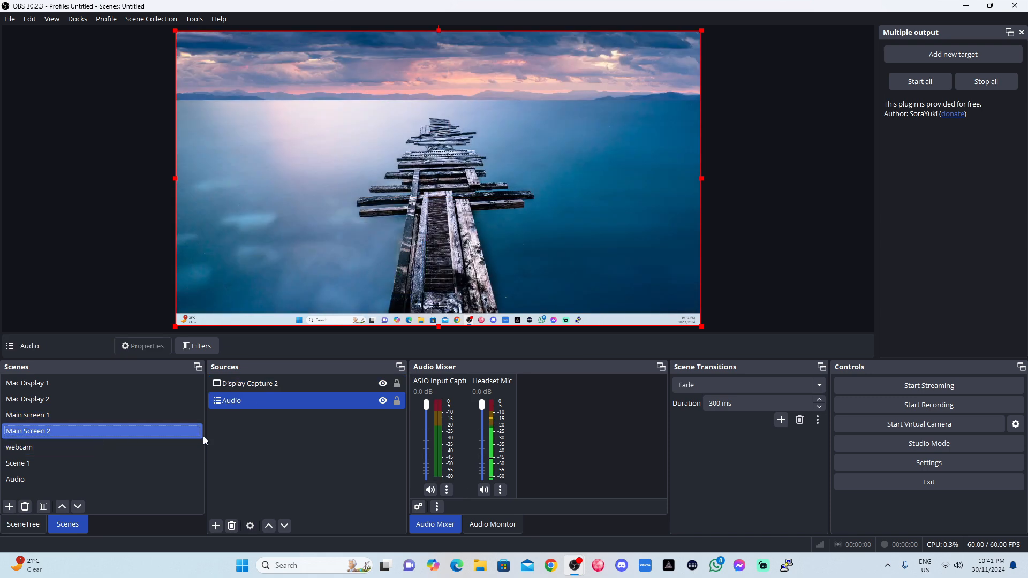
click(217, 526)
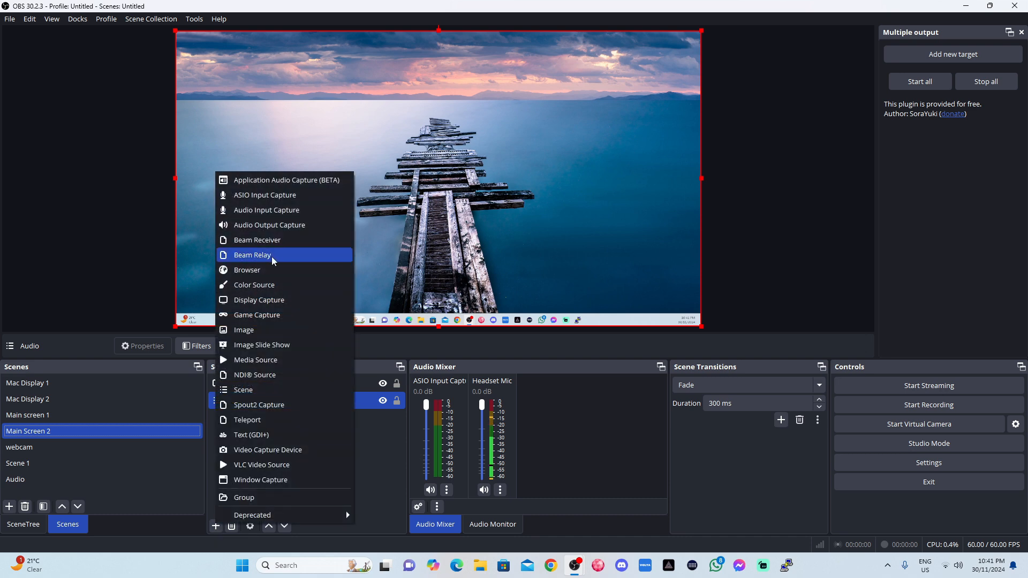
click(246, 389)
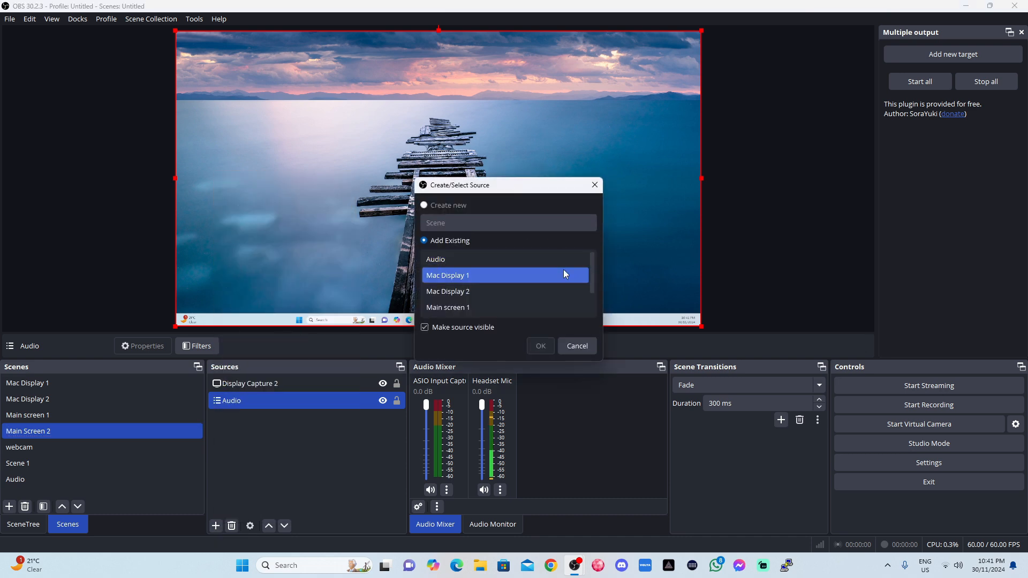
drag(593, 265, 594, 284)
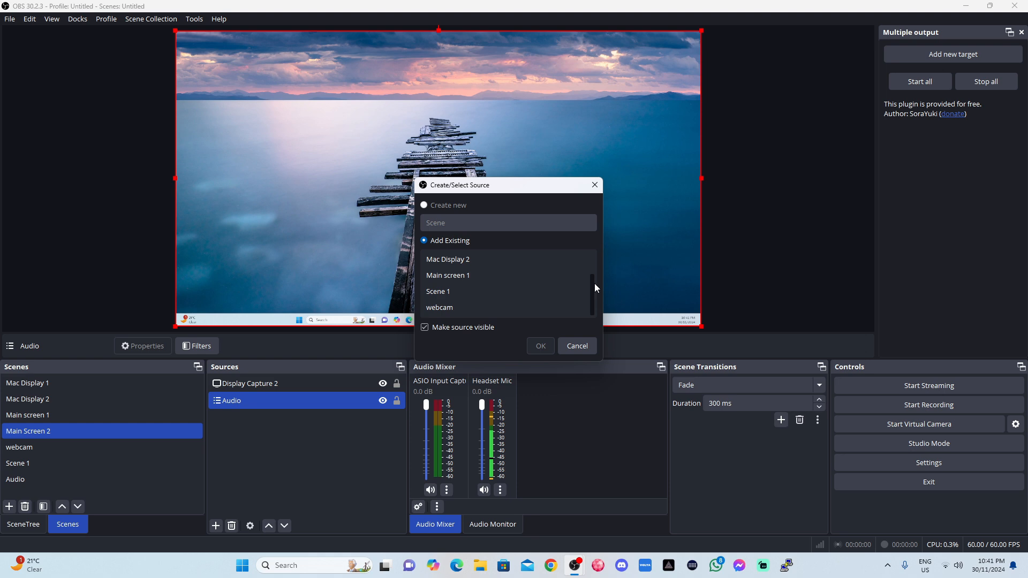
click(513, 306)
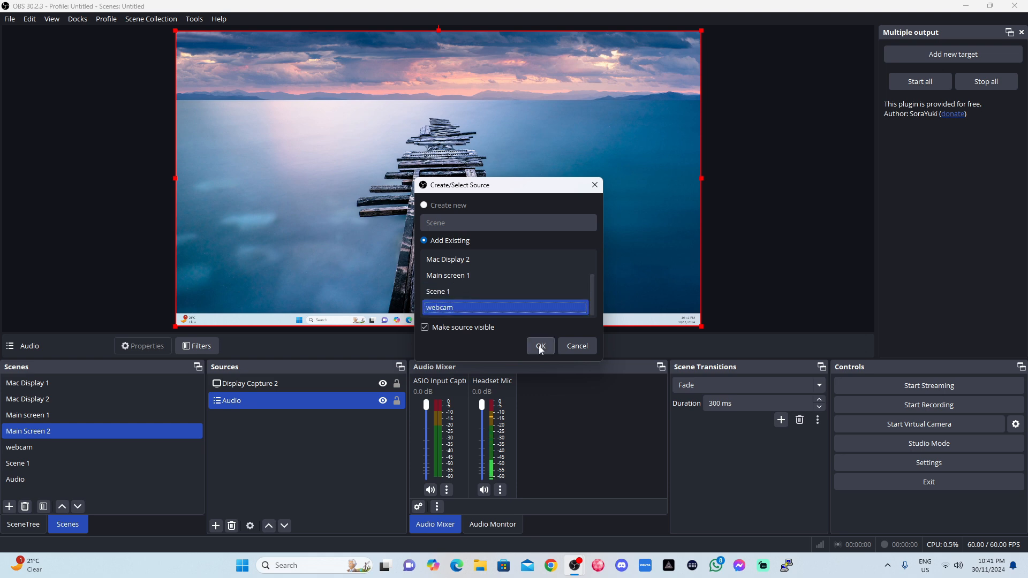
click(539, 345)
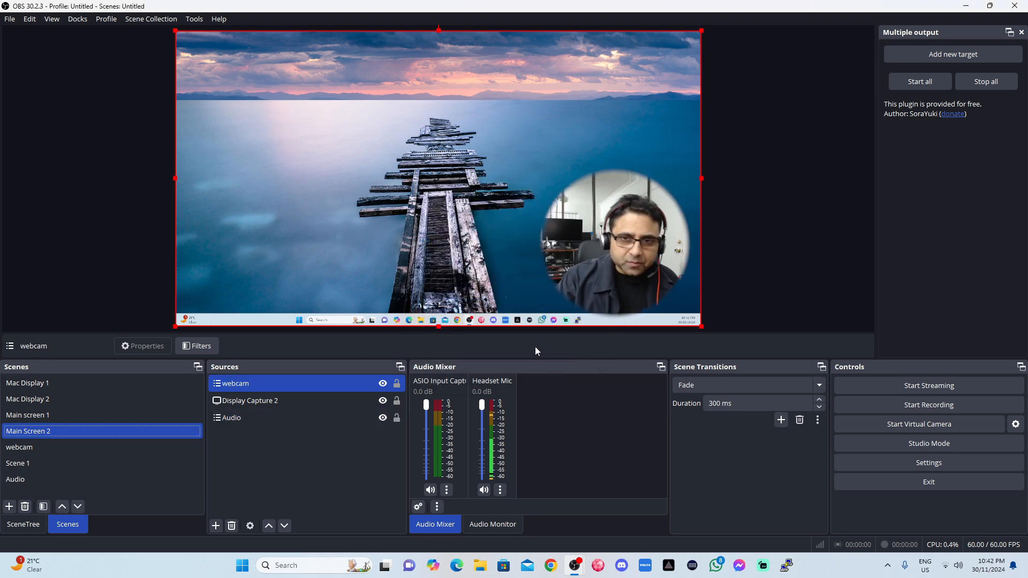